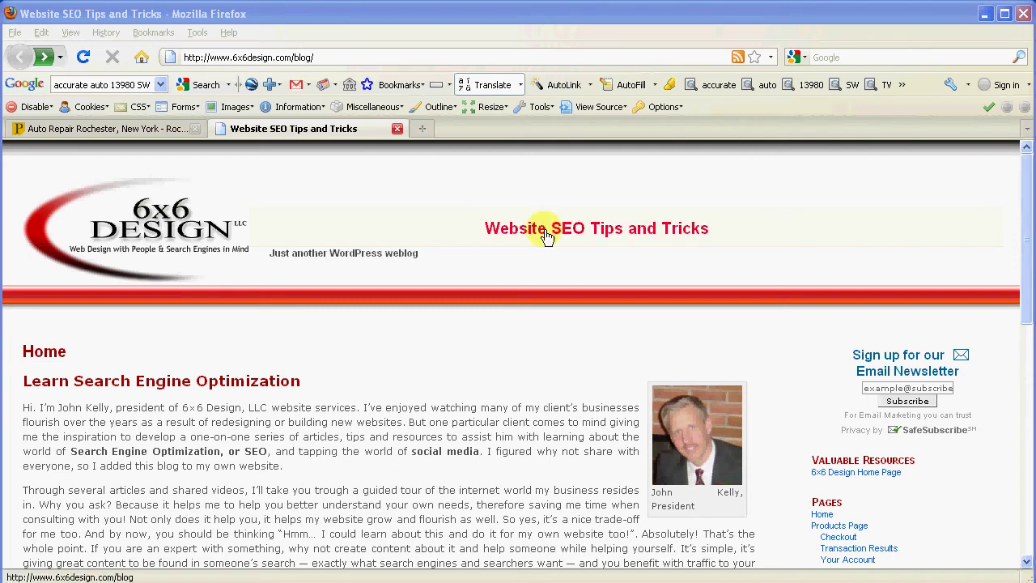
# - Switch to the Auto Repair Rochester, New York tab and browse its guarantee and 10 Step Repair Procedure
pyautogui.click(123, 131)
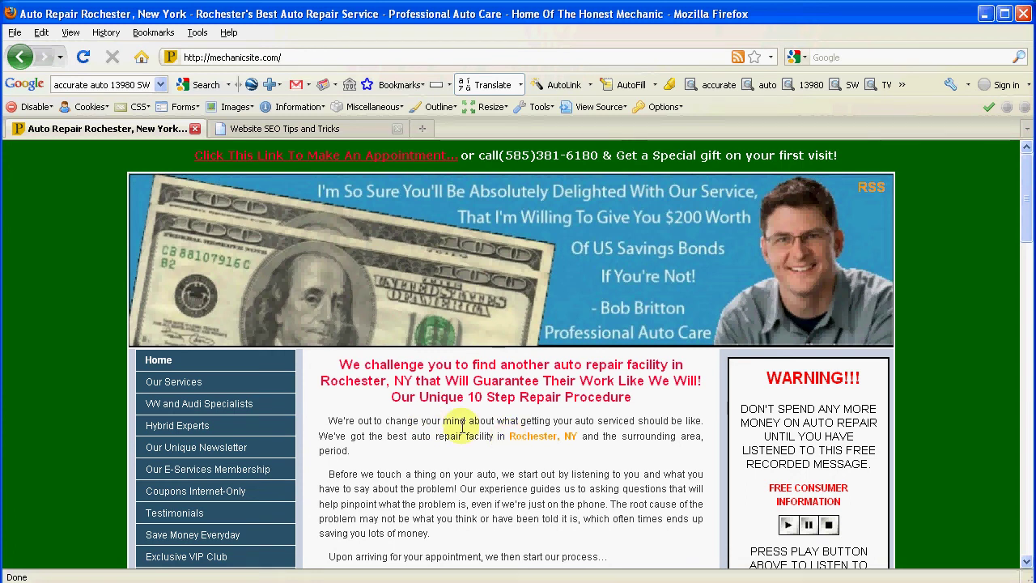
pyautogui.scroll(-2, 463, 425)
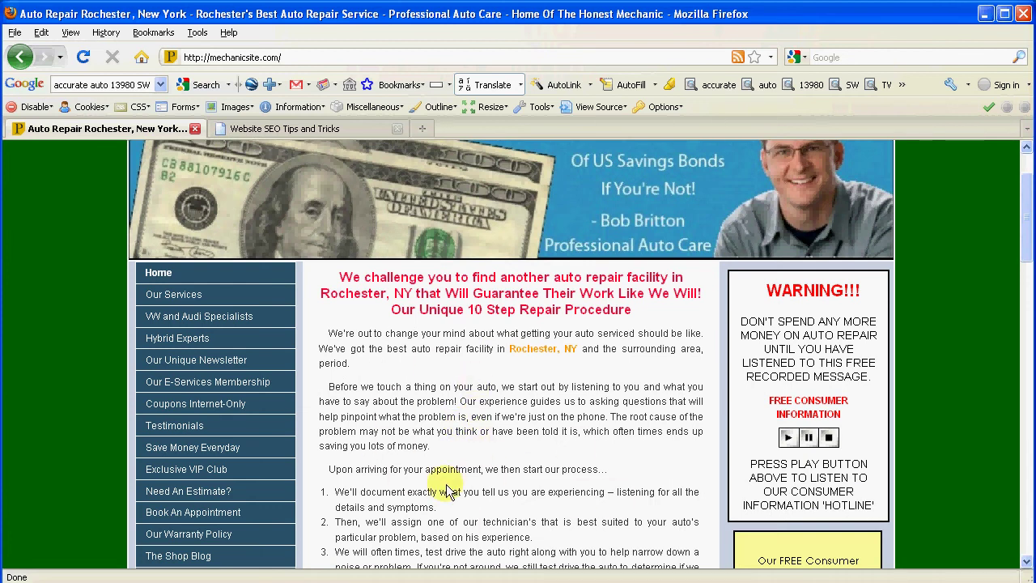
pyautogui.scroll(2, 447, 492)
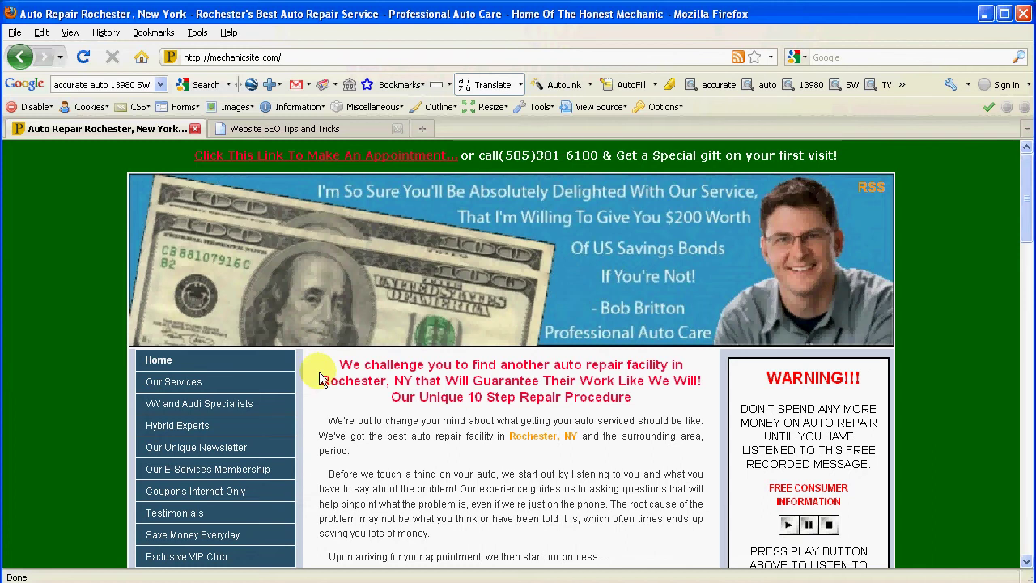
pyautogui.scroll(-2, 408, 421)
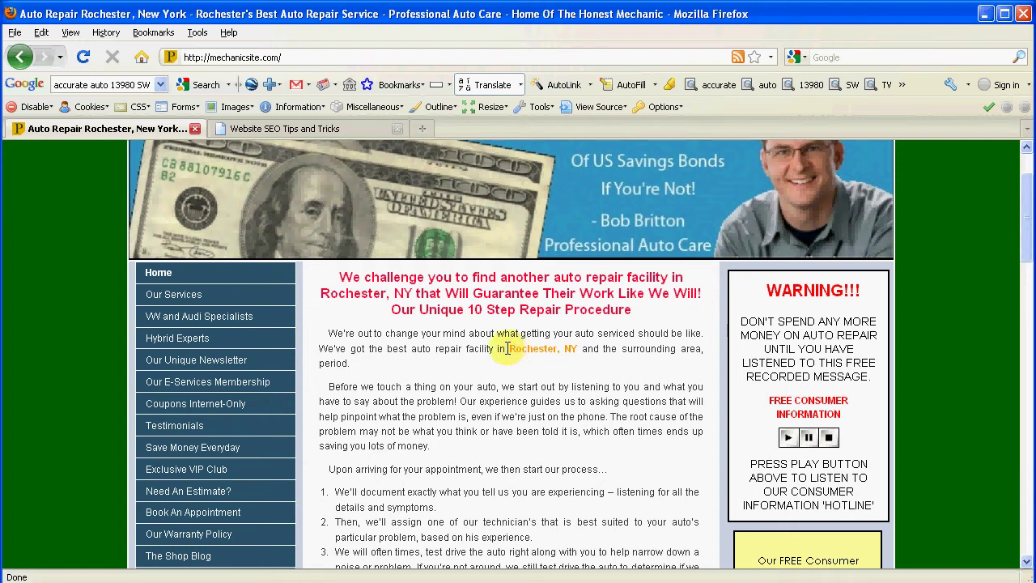
pyautogui.moveTo(508, 348); pyautogui.dragTo(578, 349)
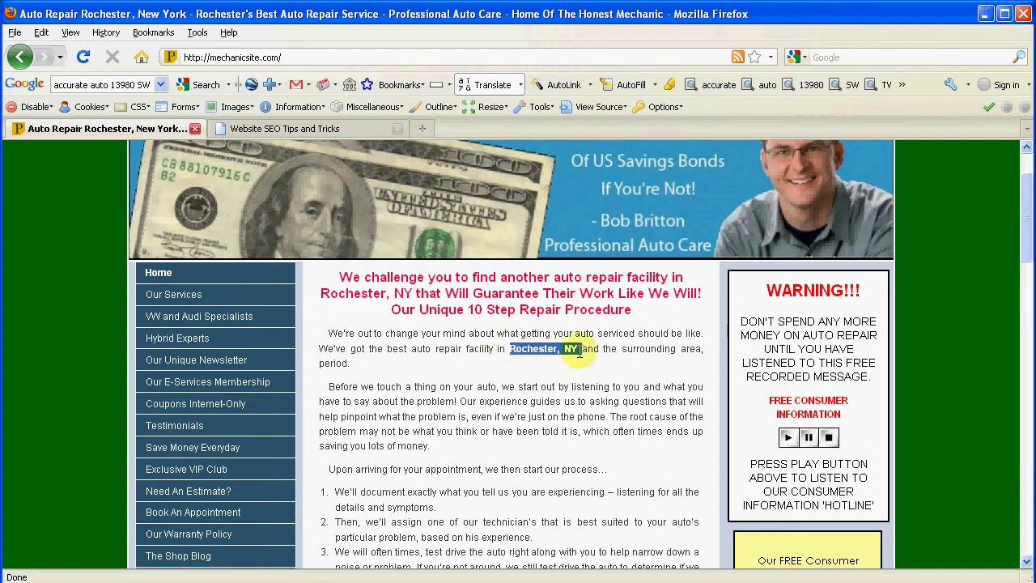
pyautogui.click(574, 386)
pyautogui.moveTo(575, 386)
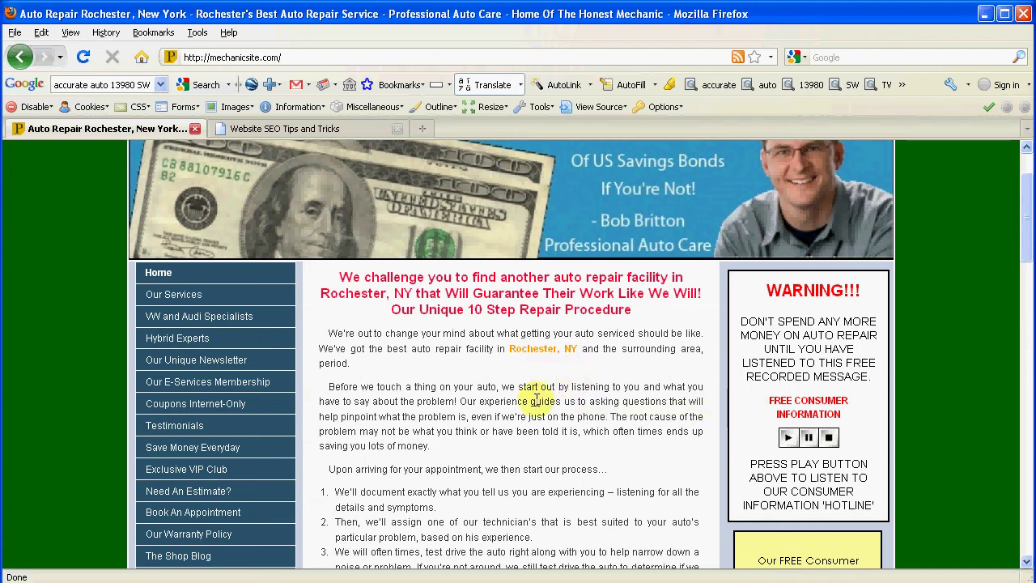
pyautogui.scroll(-2, 522, 403)
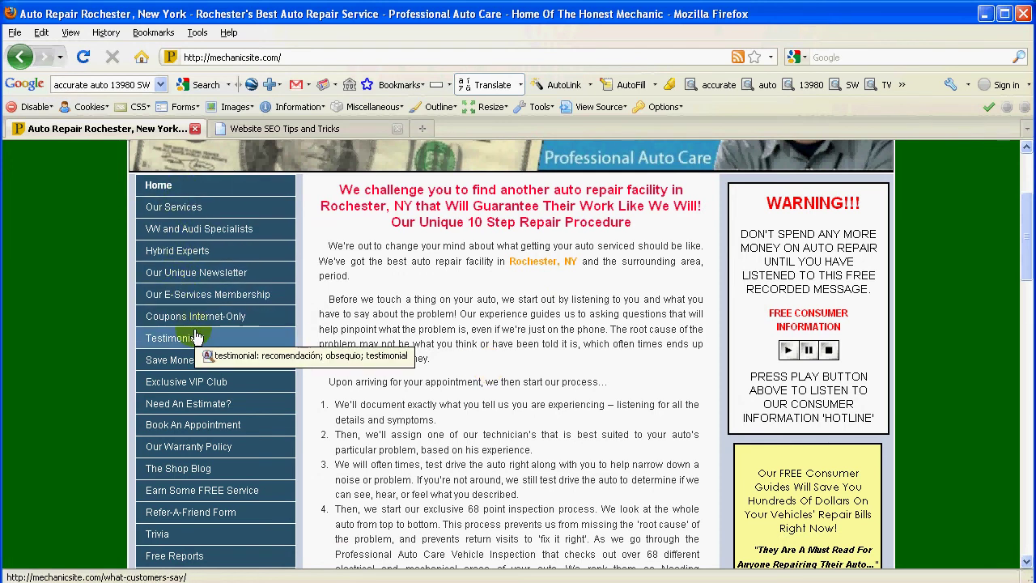
pyautogui.scroll(2, 417, 377)
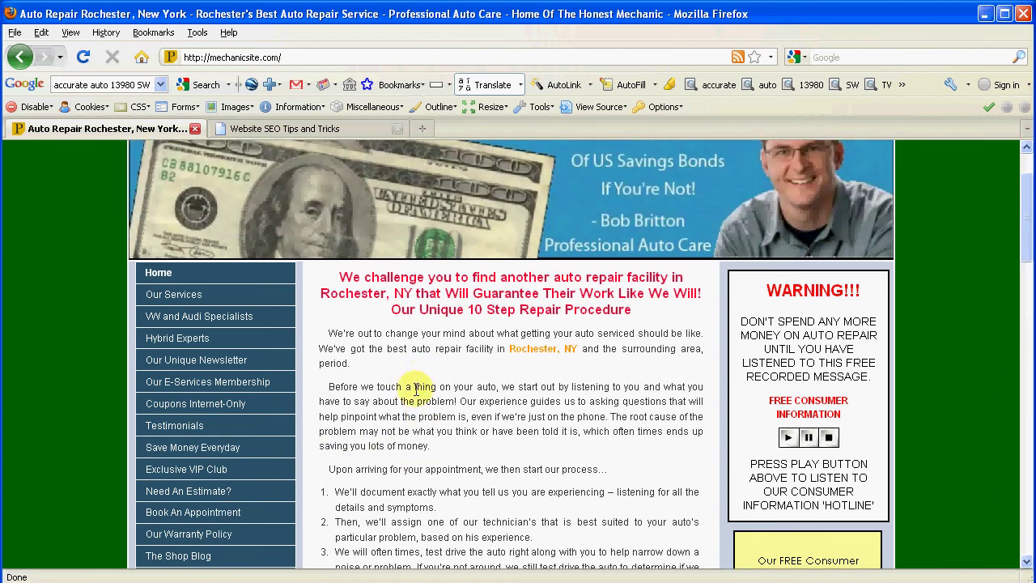
pyautogui.moveTo(421, 386)
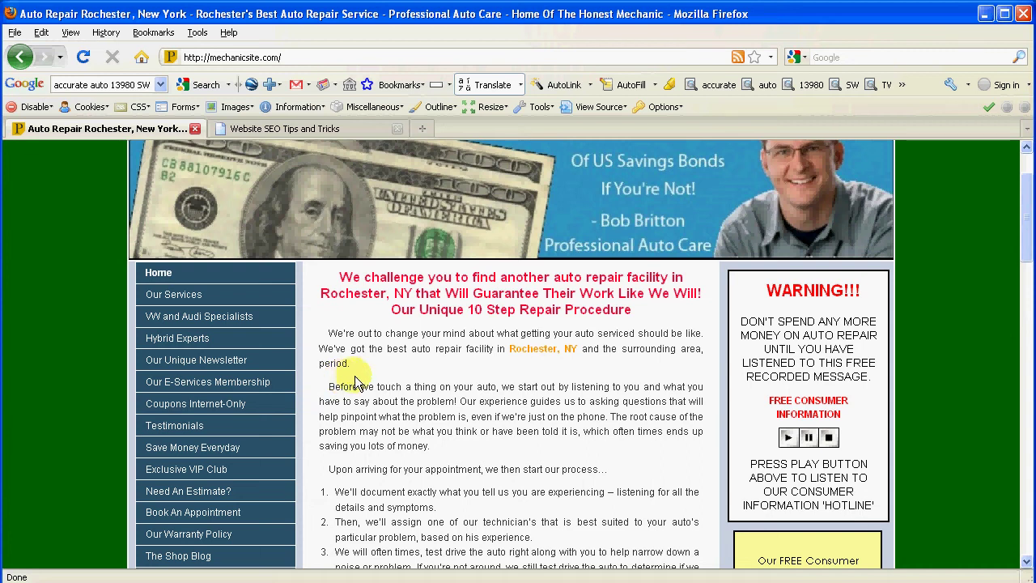
pyautogui.scroll(-5, 437, 385)
# - Go to Site Admin from the Management box at the bottom of the home page
pyautogui.scroll(-10, 458, 385)
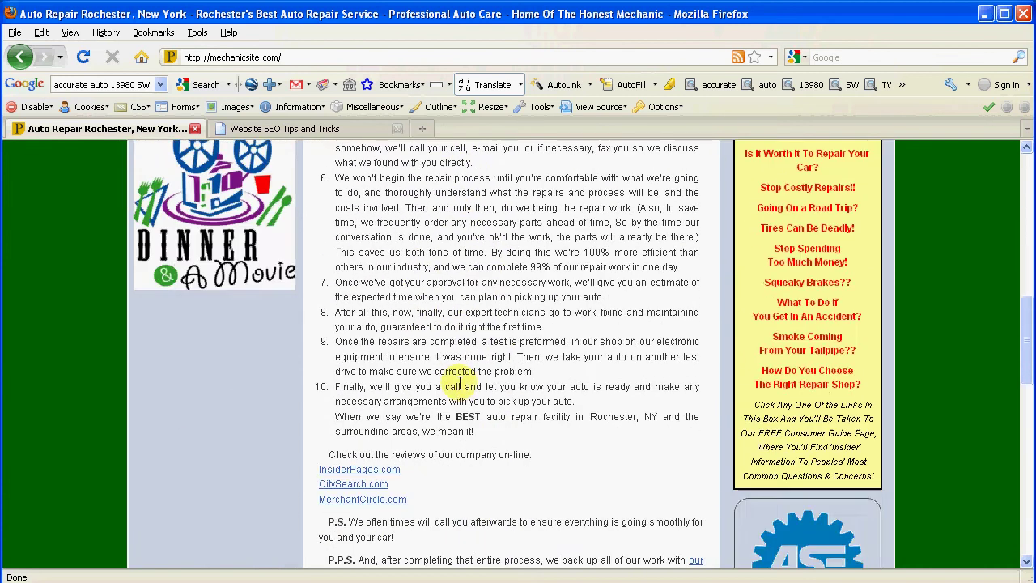
pyautogui.scroll(-1, 458, 385)
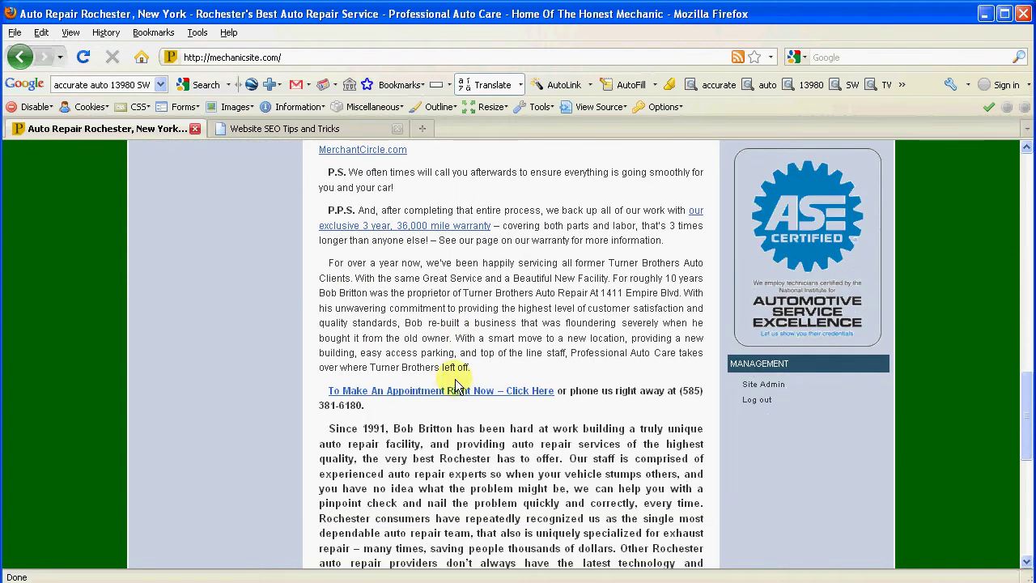
pyautogui.click(768, 392)
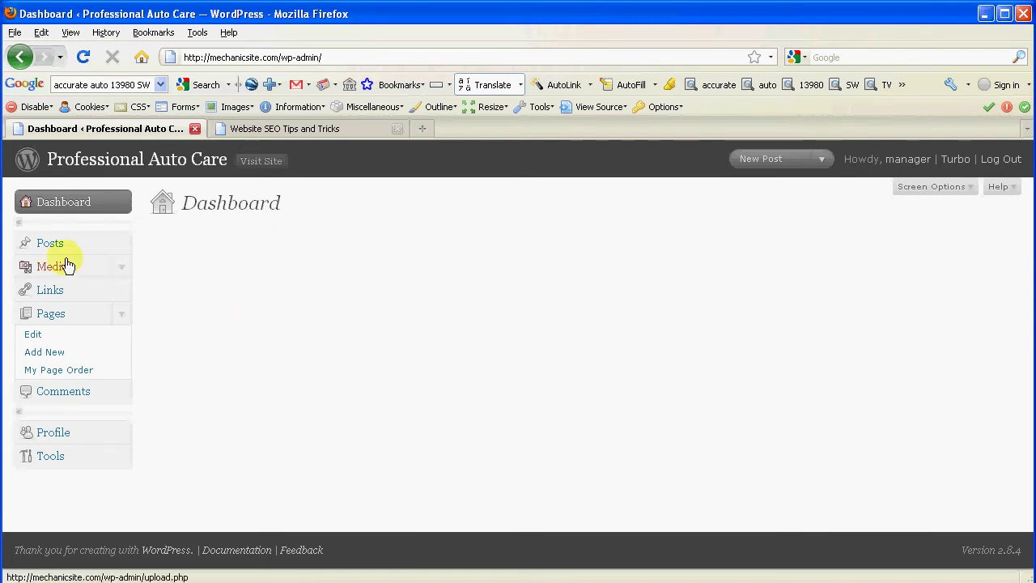
# - Open the Home page for editing from the Pages list
pyautogui.click(37, 339)
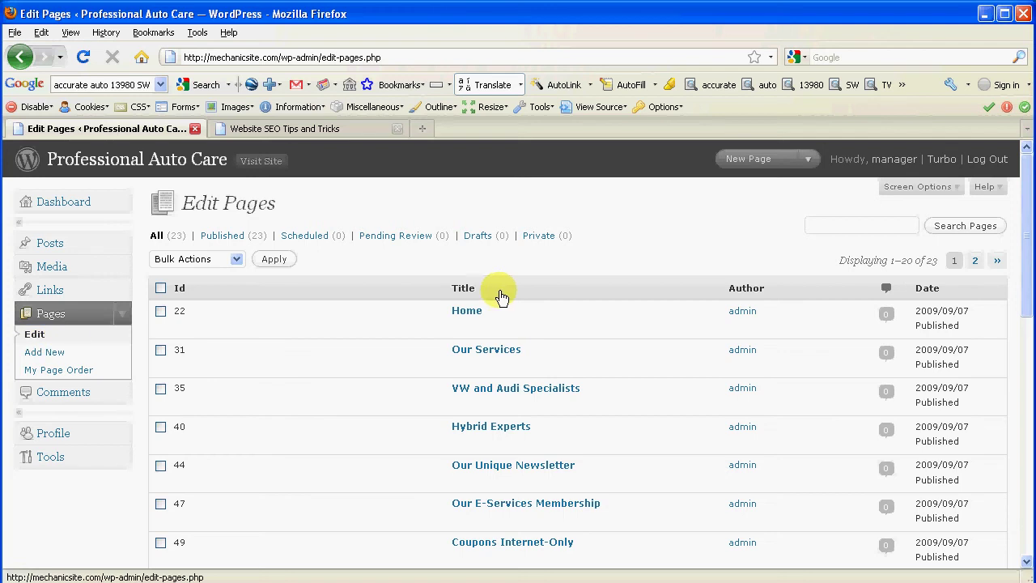
pyautogui.moveTo(451, 307)
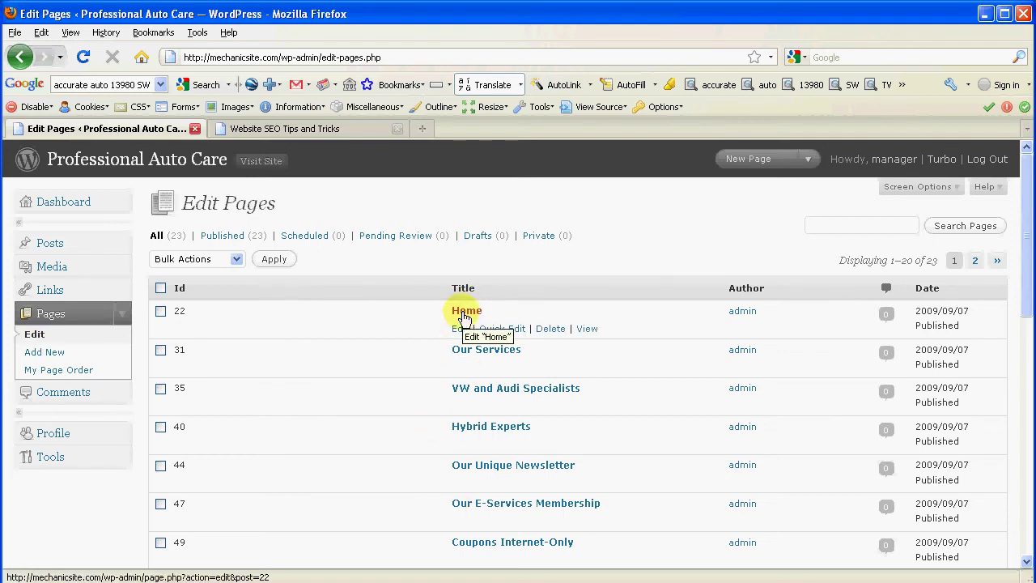
pyautogui.click(466, 314)
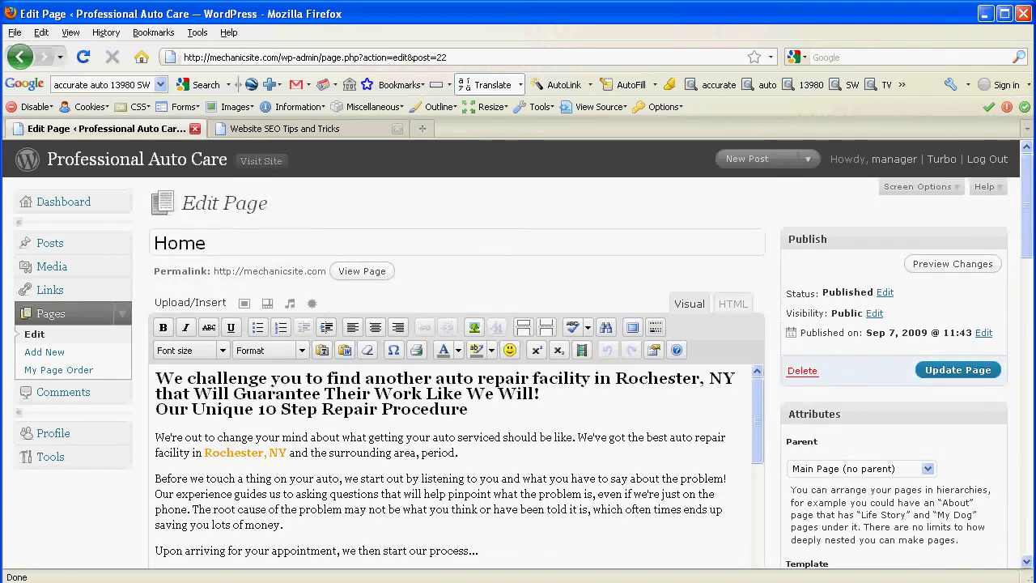
pyautogui.scroll(-3, 1023, 215)
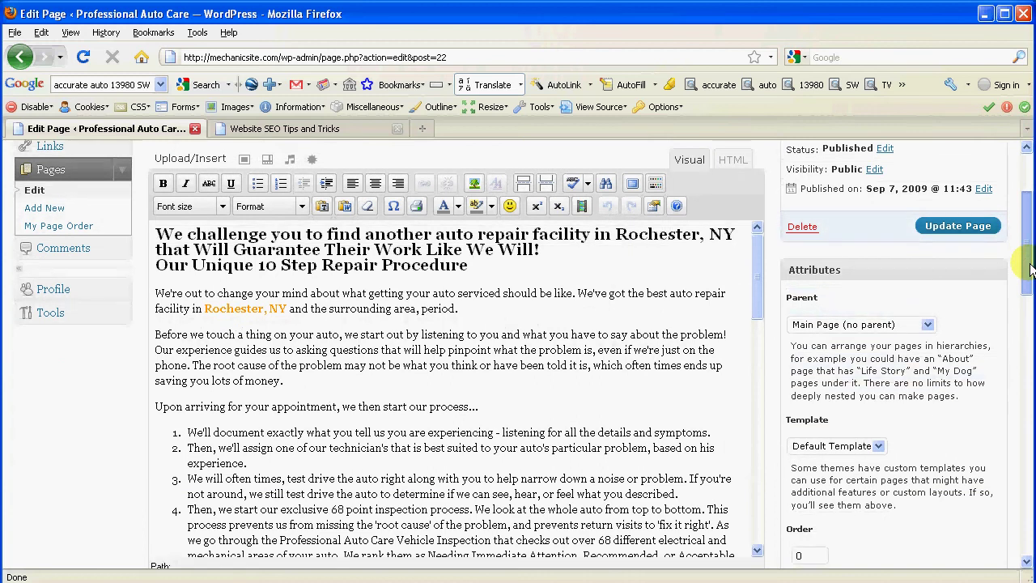
pyautogui.scroll(-2, 580, 234)
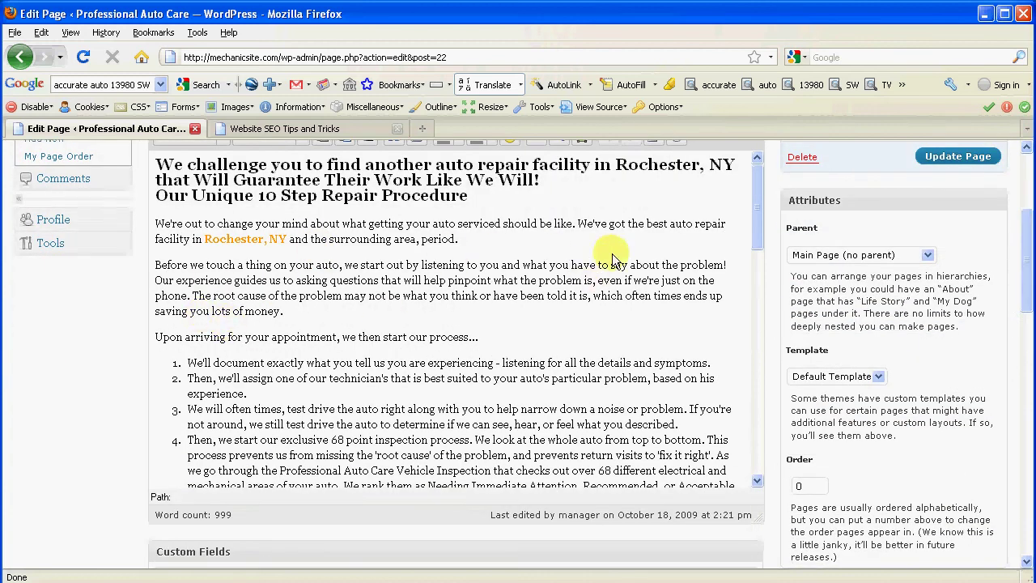
pyautogui.click(480, 240)
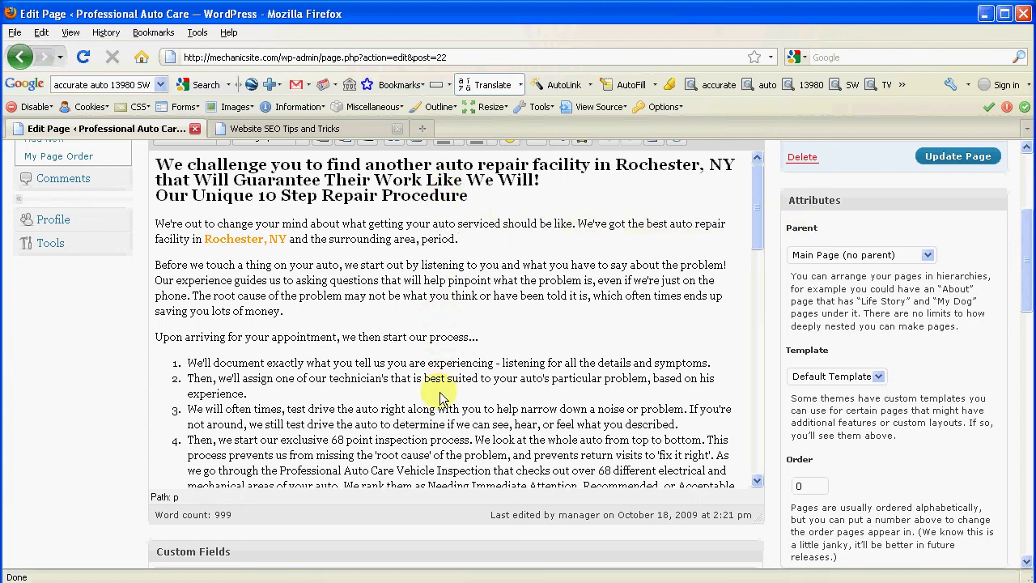
pyautogui.moveTo(759, 209); pyautogui.dragTo(755, 457)
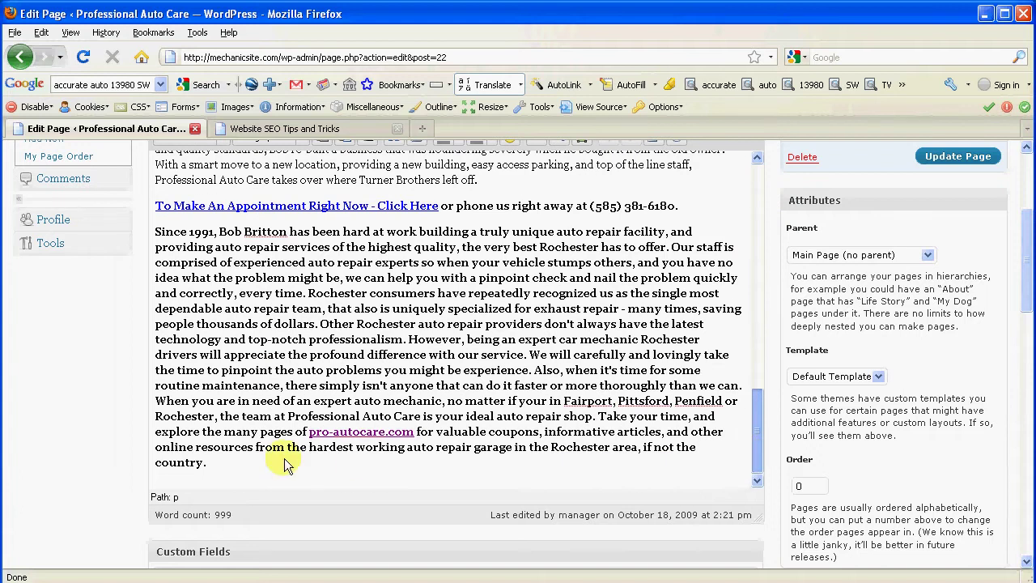
pyautogui.click(225, 471)
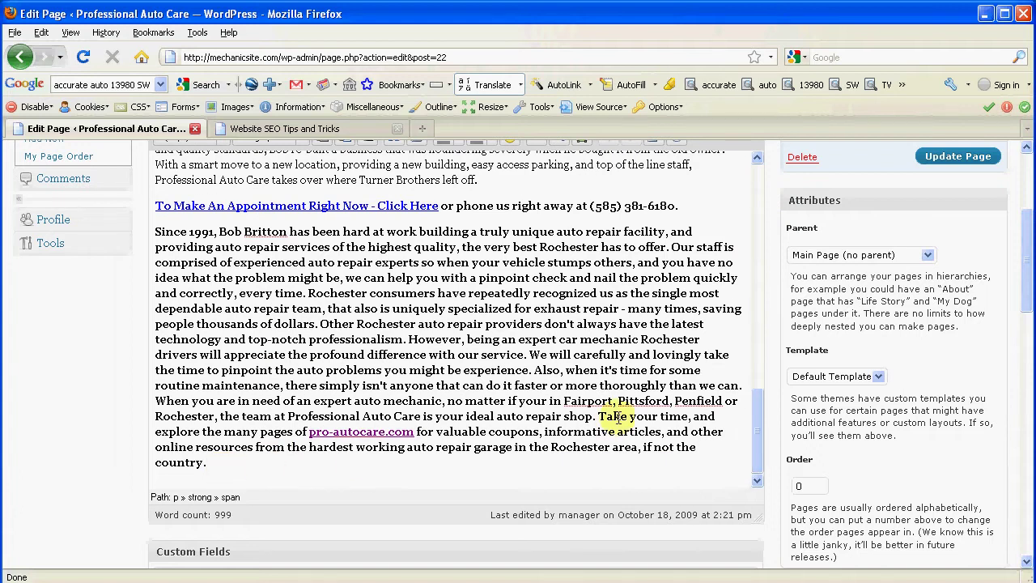
pyautogui.moveTo(755, 441); pyautogui.dragTo(764, 212)
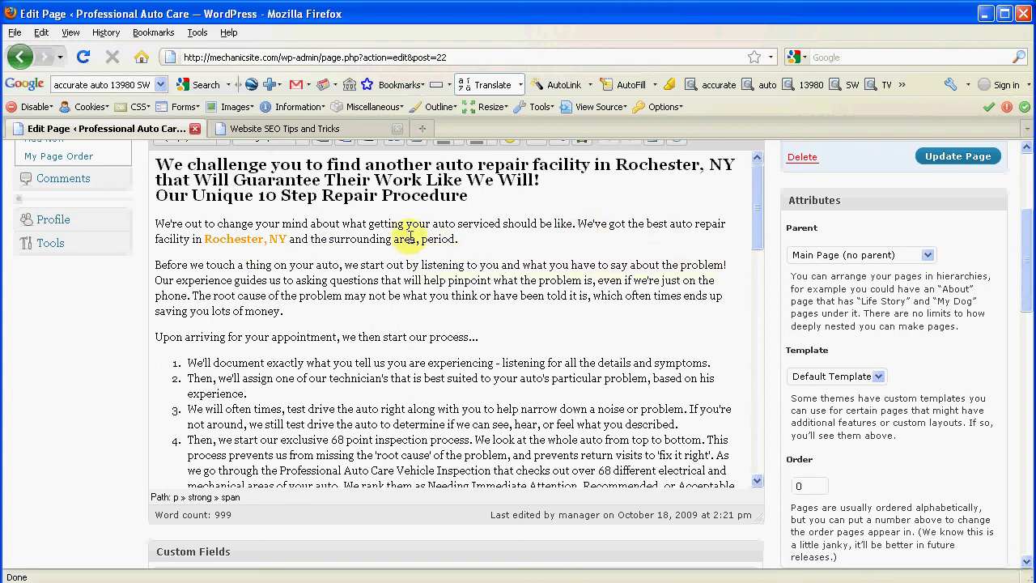
pyautogui.click(477, 246)
pyautogui.click(476, 242)
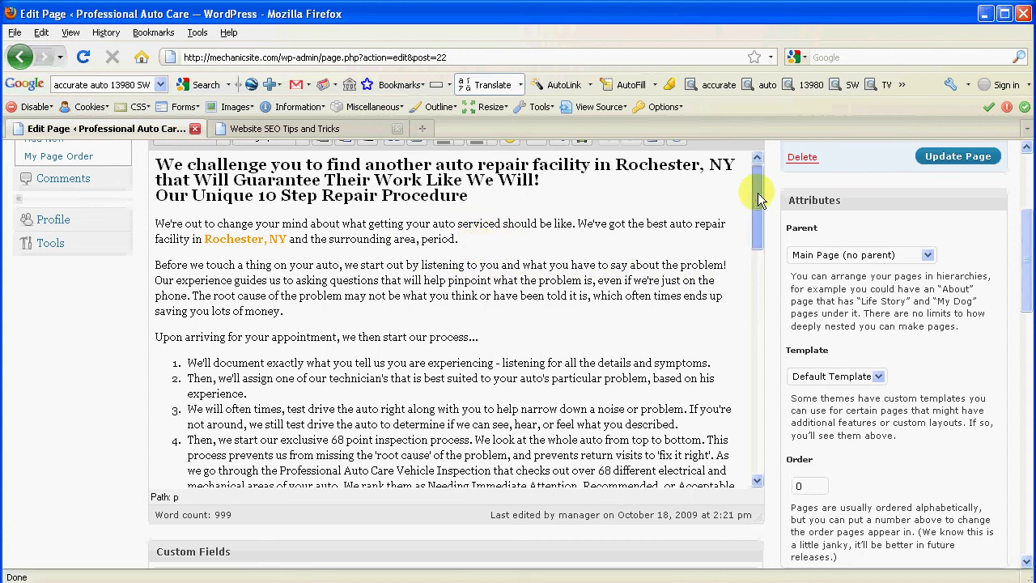
pyautogui.scroll(4, 1028, 220)
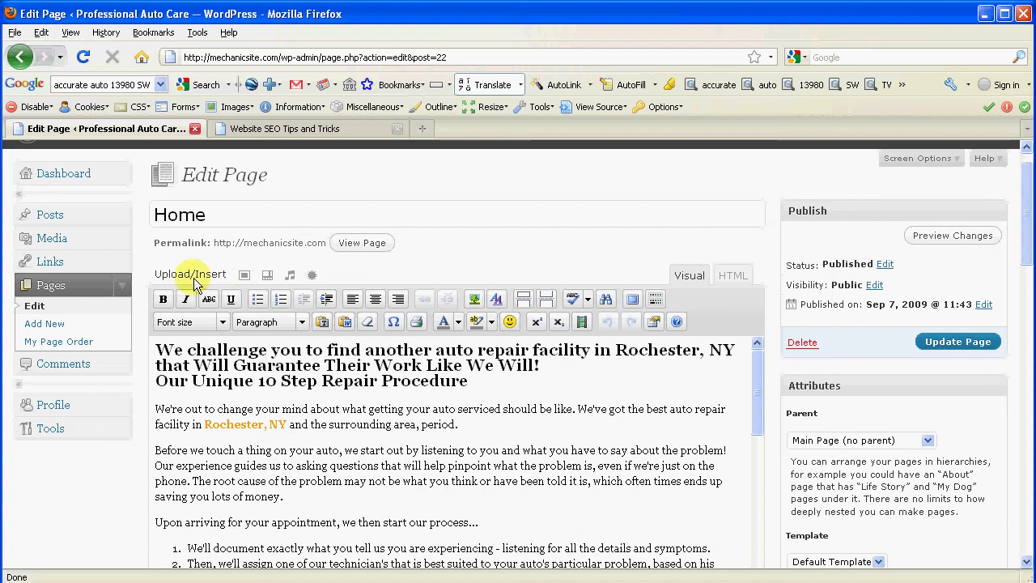
pyautogui.moveTo(210, 283)
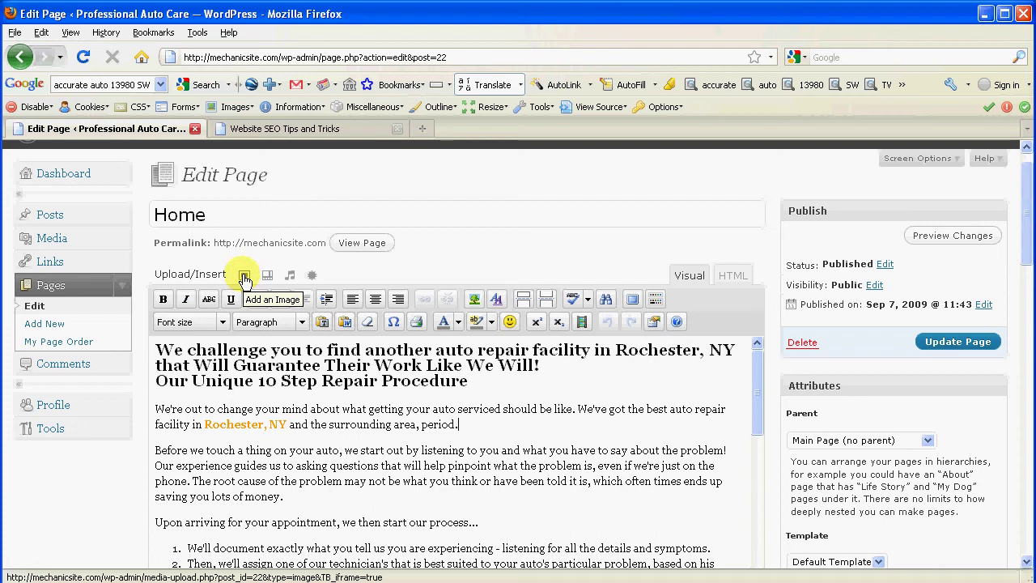
pyautogui.click(243, 277)
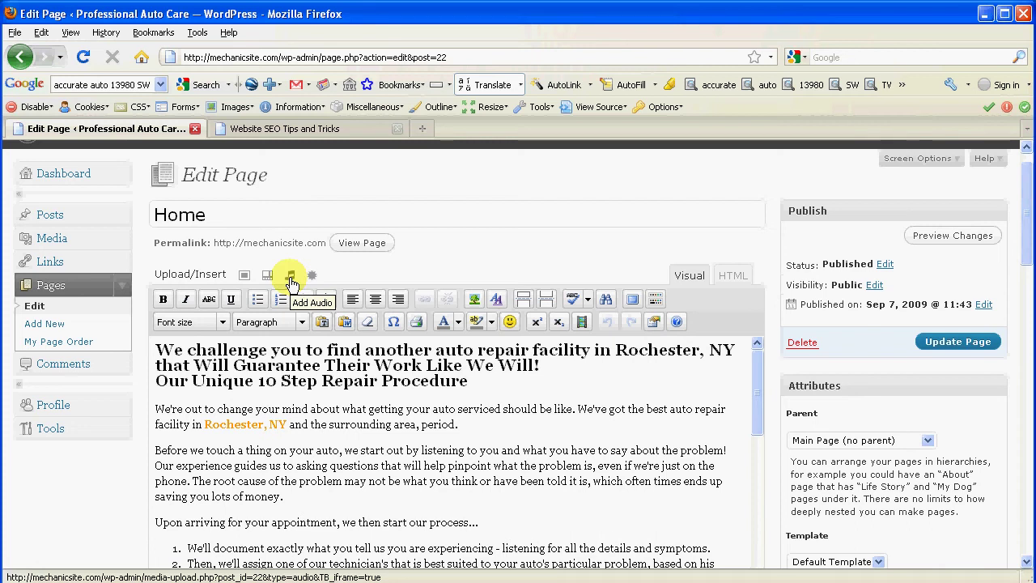
# - Open Add an Image and dismiss the Windows file browser without choosing a file
pyautogui.click(245, 278)
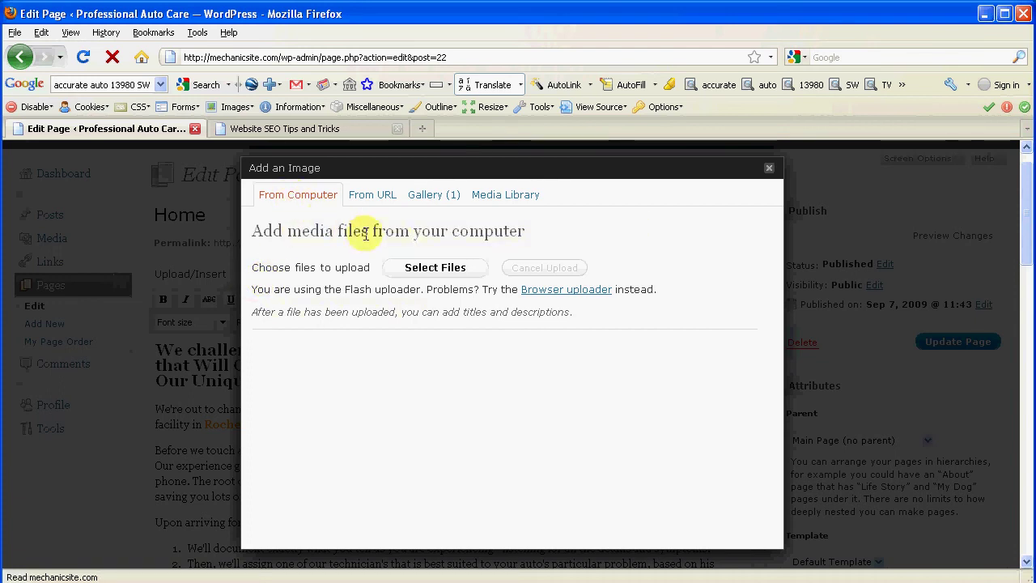
pyautogui.click(437, 267)
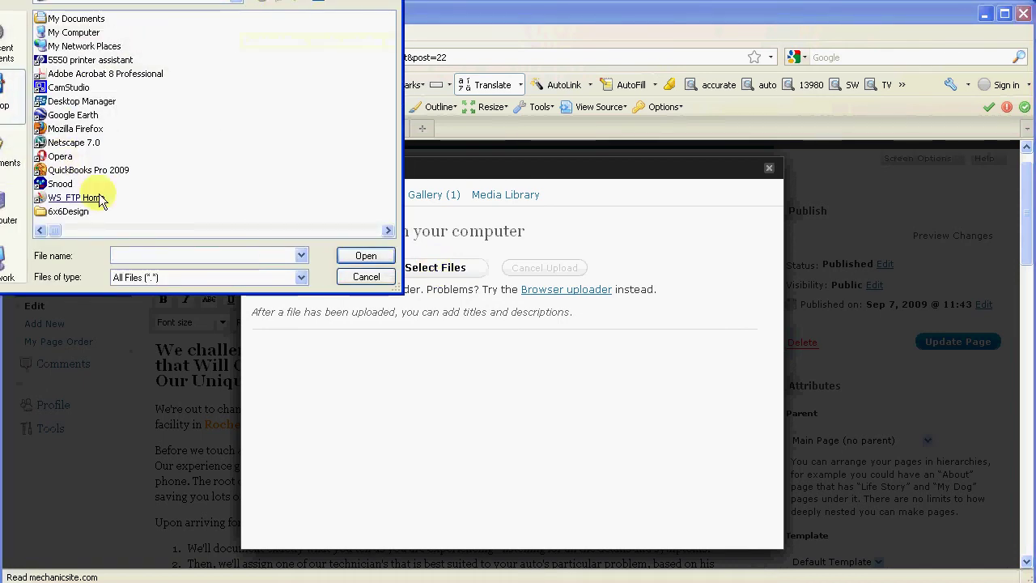
pyautogui.click(365, 276)
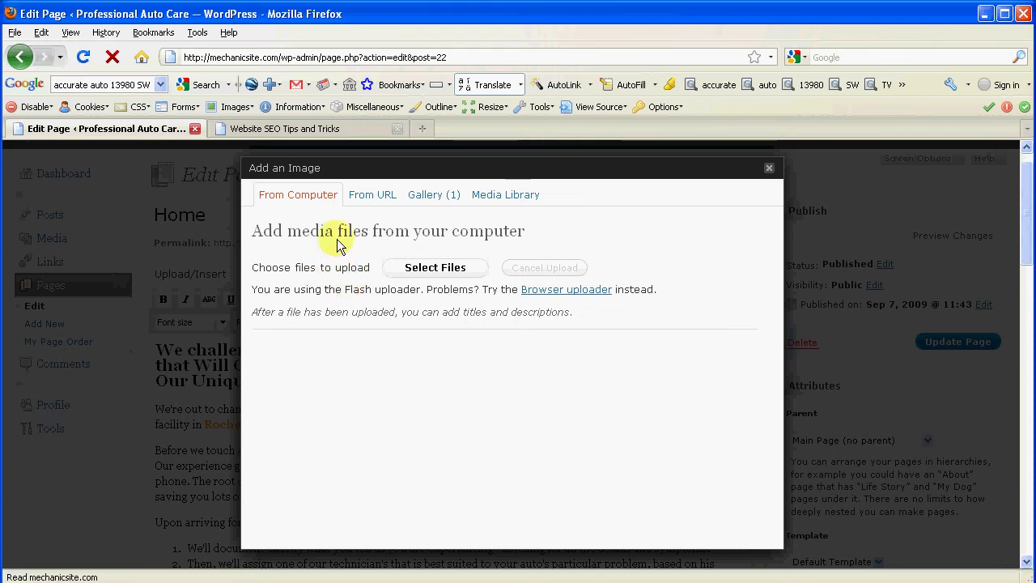
# - Switch Add an Image to the From URL form and place the cursor in Image URL
pyautogui.click(374, 199)
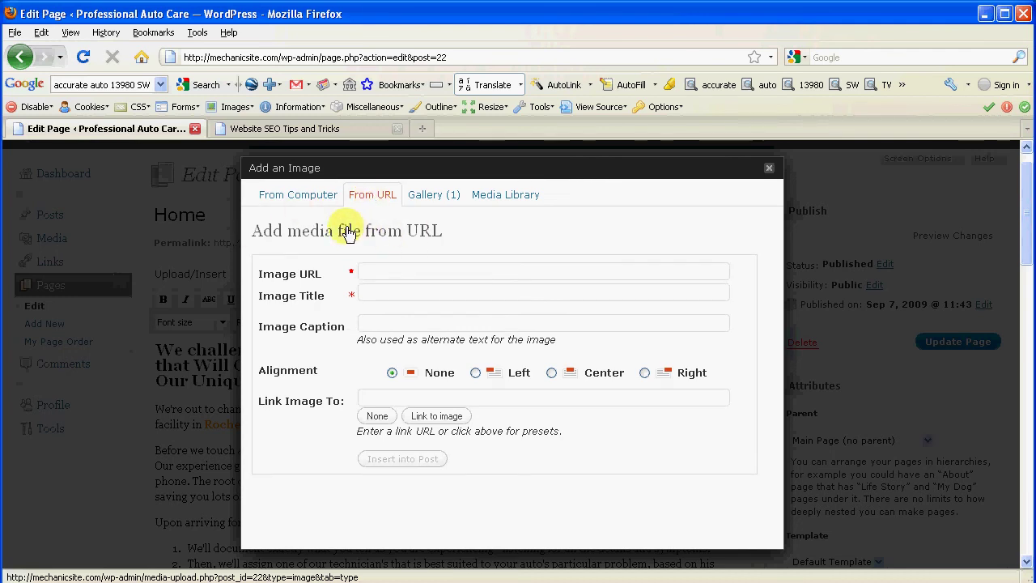
pyautogui.click(373, 271)
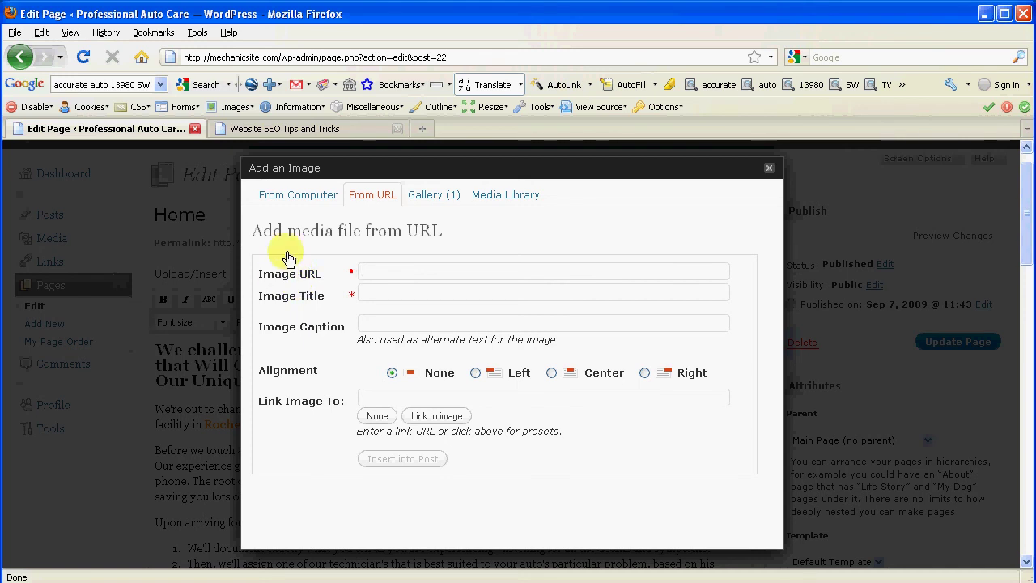
pyautogui.click(289, 132)
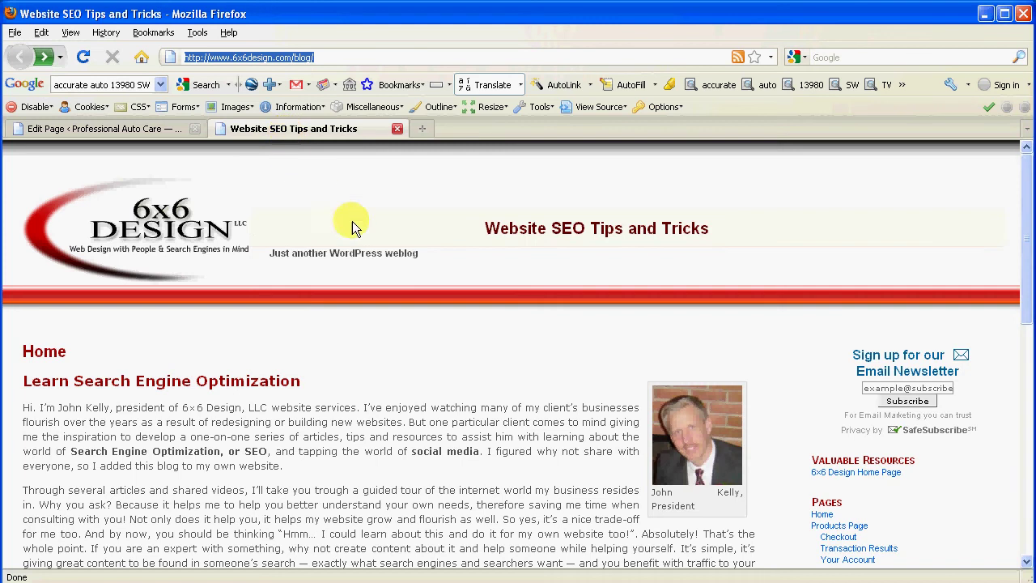
pyautogui.rightClick(694, 426)
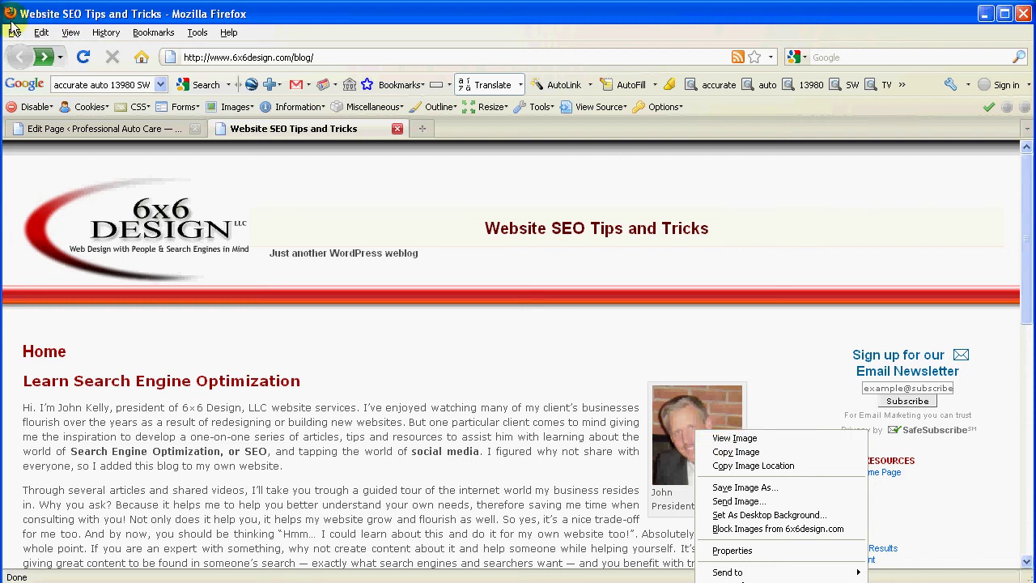
pyautogui.click(734, 441)
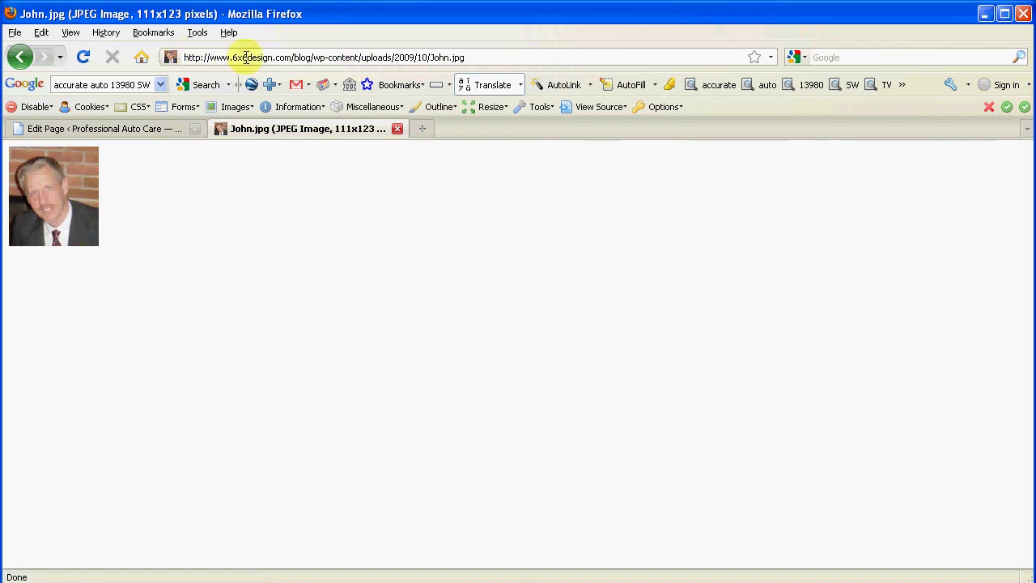
pyautogui.click(464, 55)
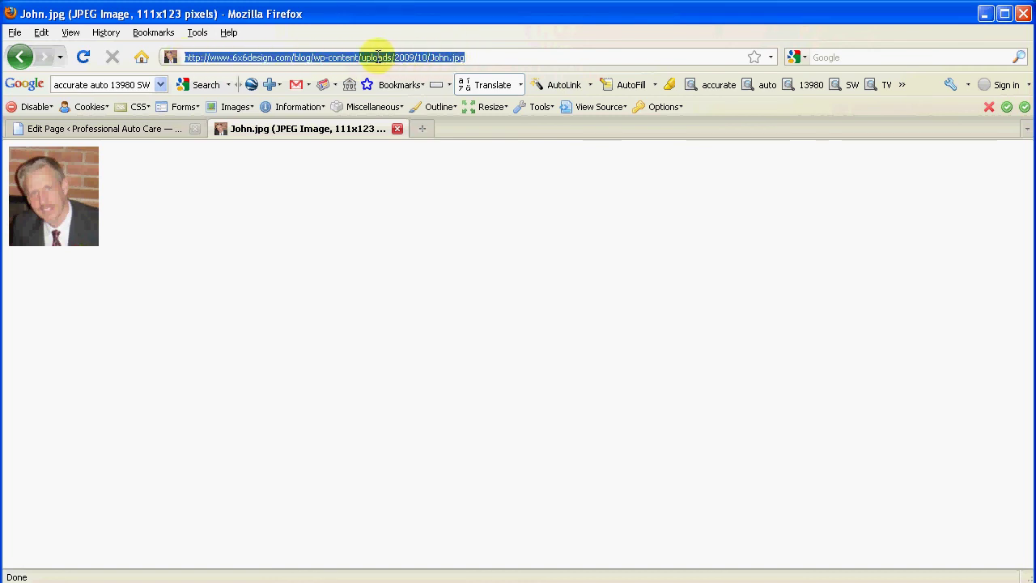
pyautogui.rightClick(346, 54)
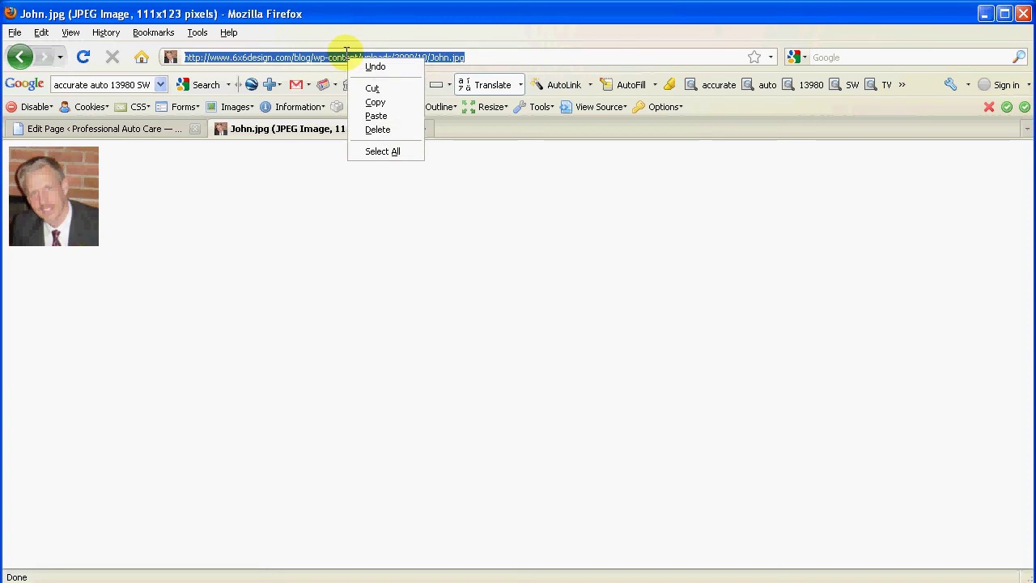
pyautogui.click(378, 104)
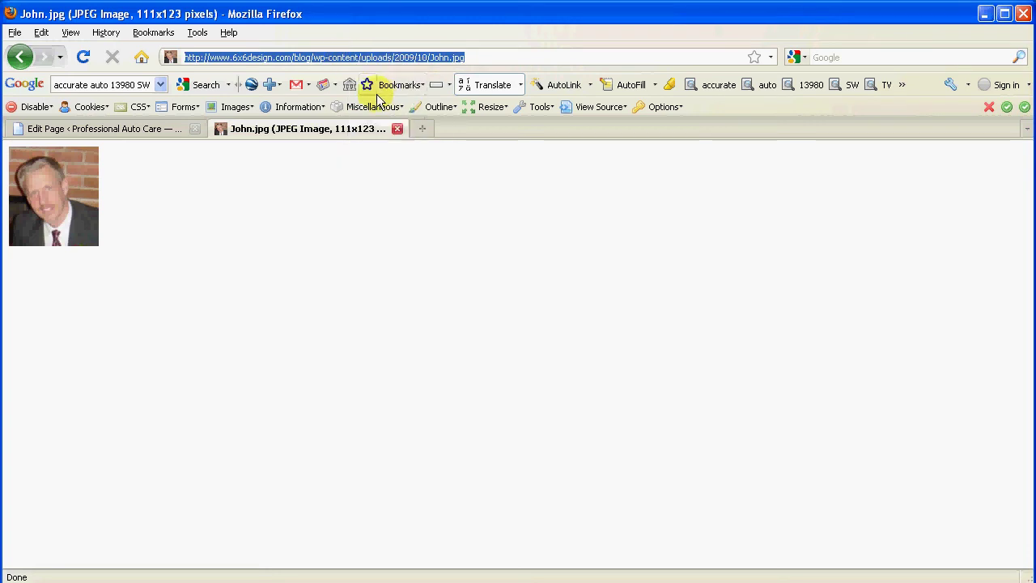
pyautogui.click(115, 131)
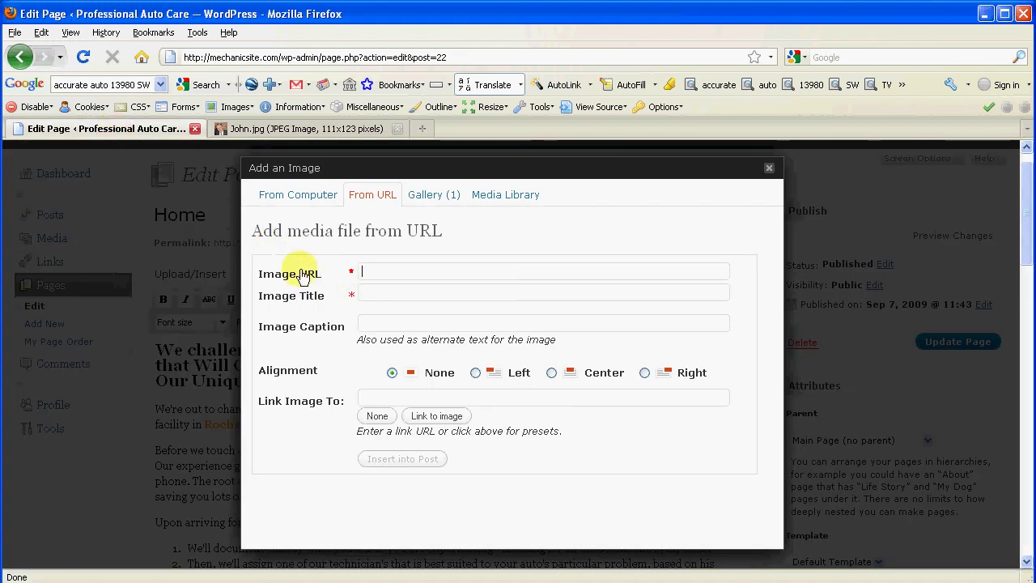
# - Paste the John.jpg address into the Image URL field, then move to Image Title
pyautogui.rightClick(363, 273)
pyautogui.click(413, 329)
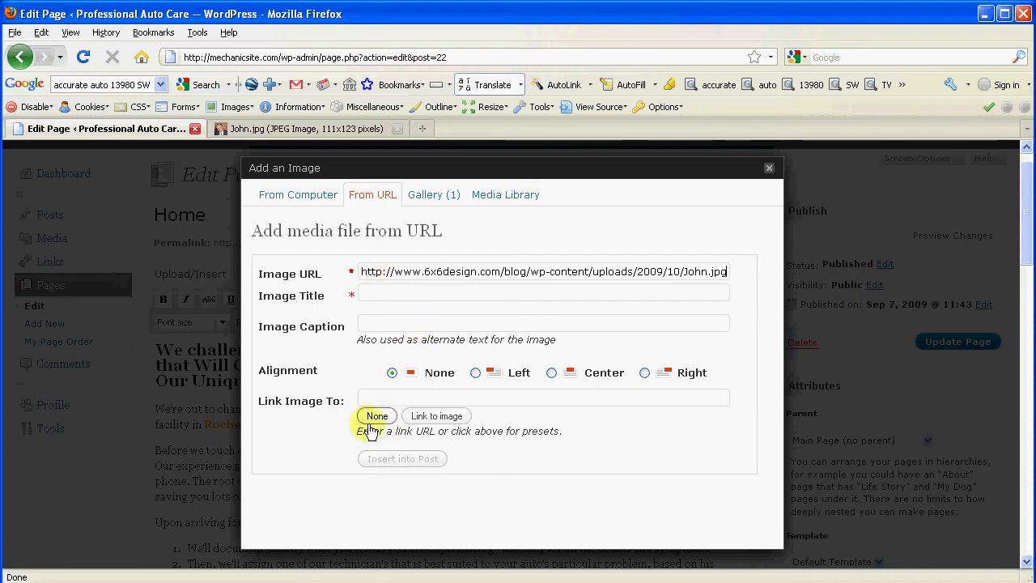
pyautogui.click(406, 292)
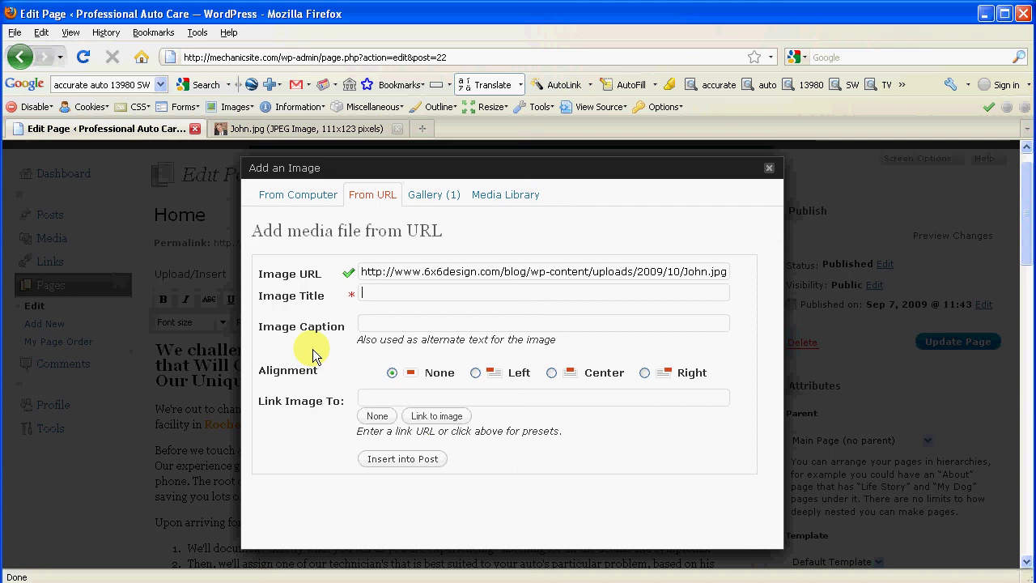
pyautogui.click(429, 195)
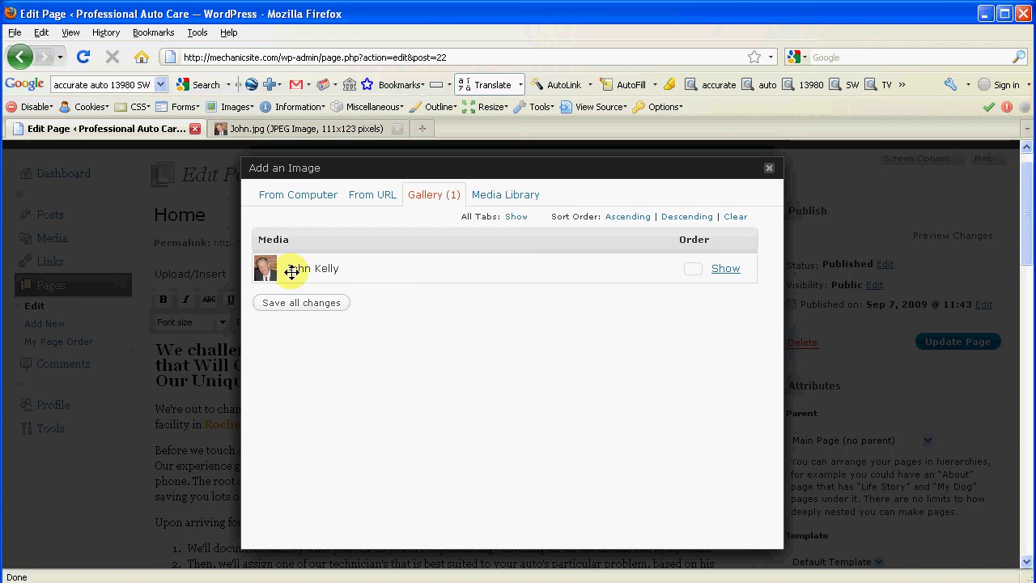
pyautogui.click(725, 269)
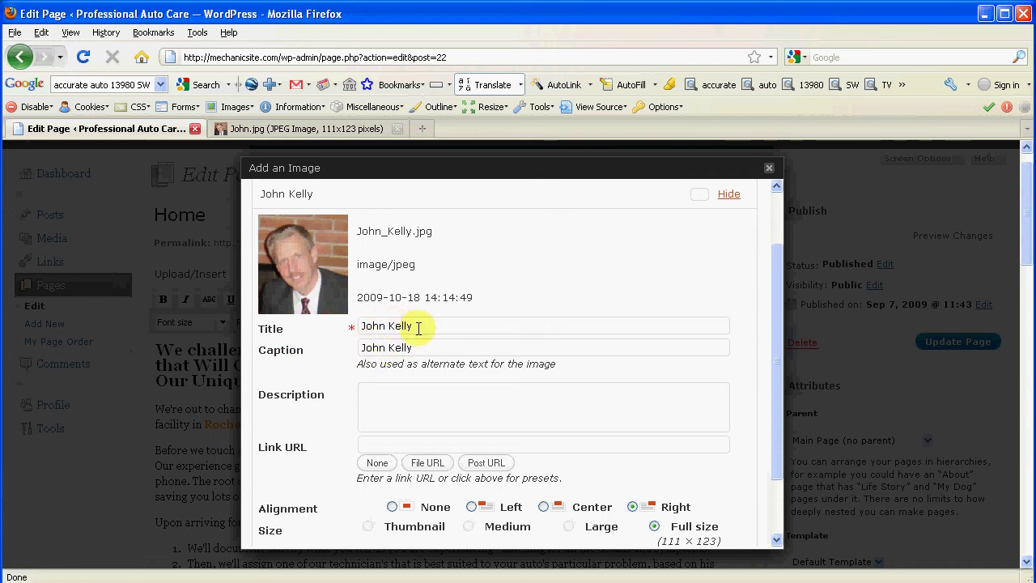
pyautogui.moveTo(418, 326); pyautogui.dragTo(342, 327)
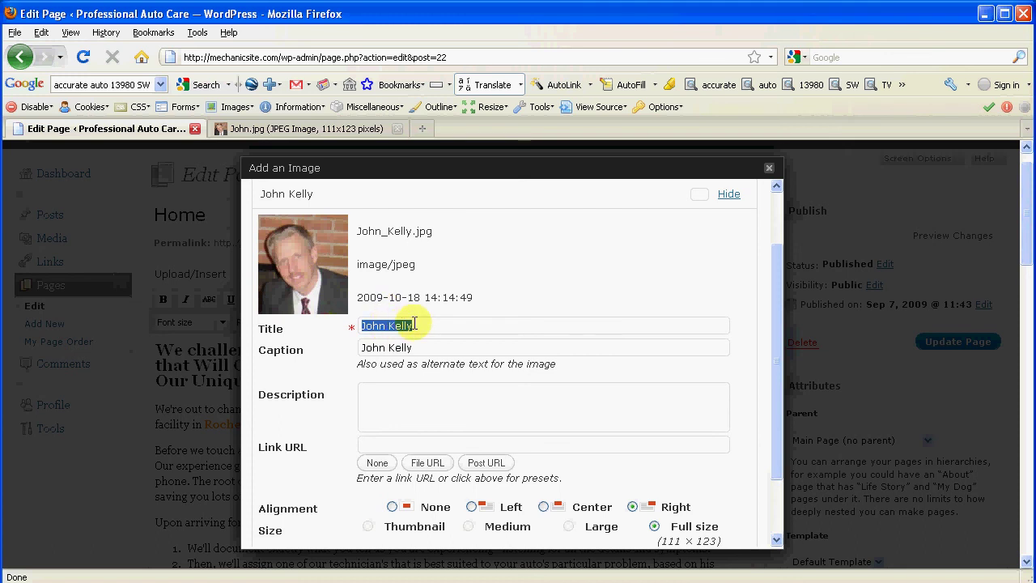
pyautogui.click(372, 348)
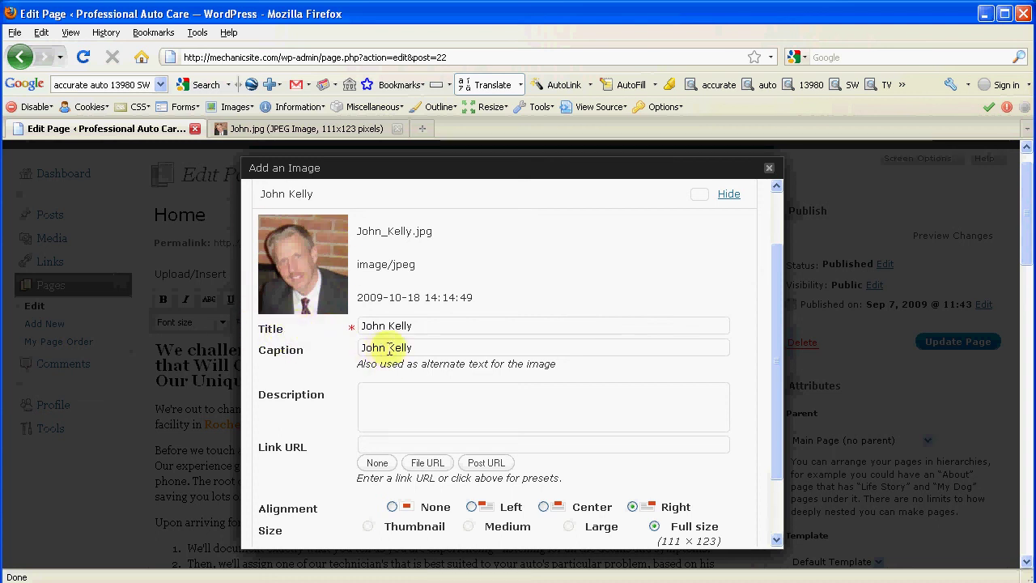
pyautogui.click(383, 394)
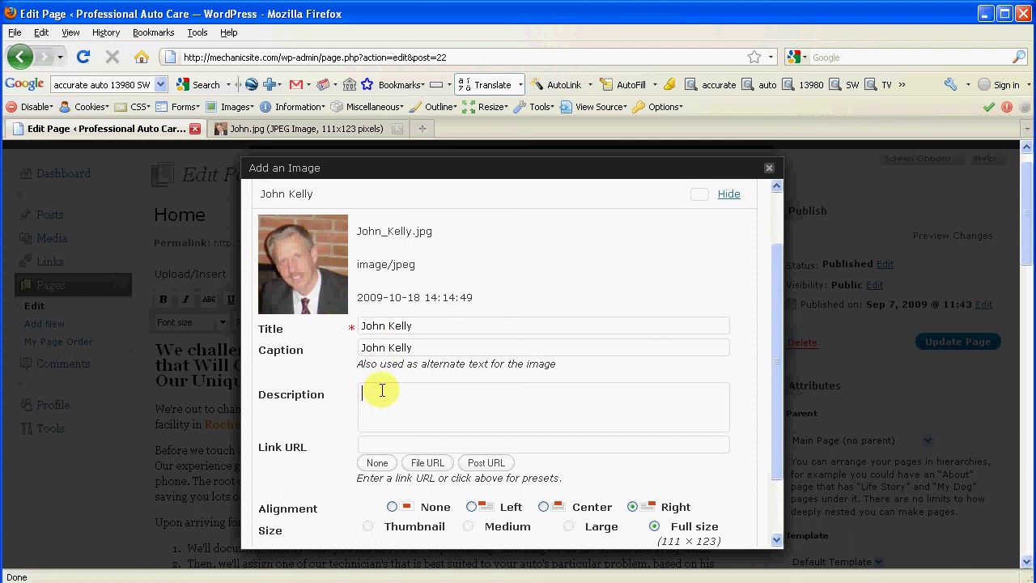
# - Leave the link URL empty and scroll down to Right alignment and Full size
pyautogui.click(380, 443)
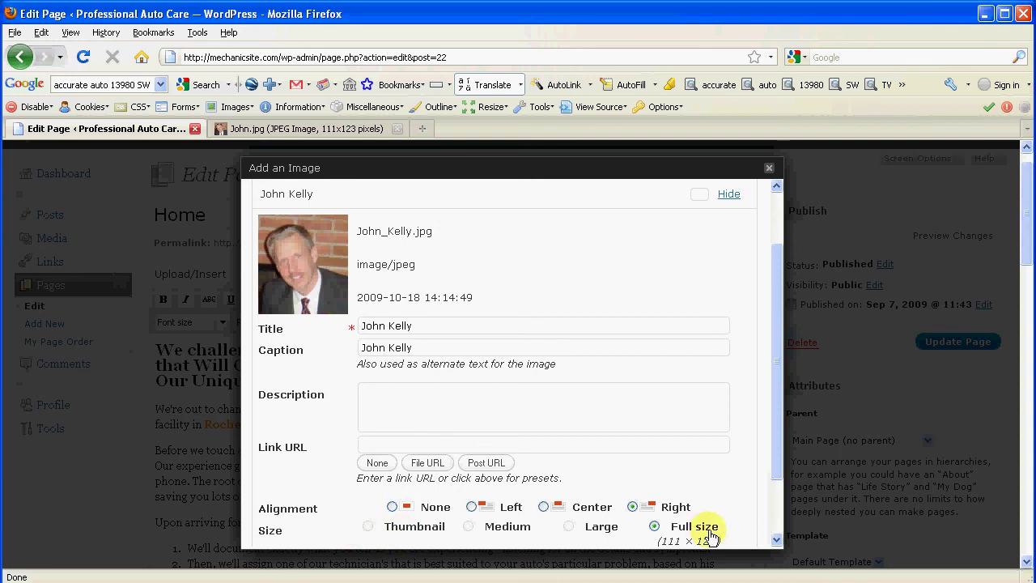
pyautogui.scroll(-2, 781, 437)
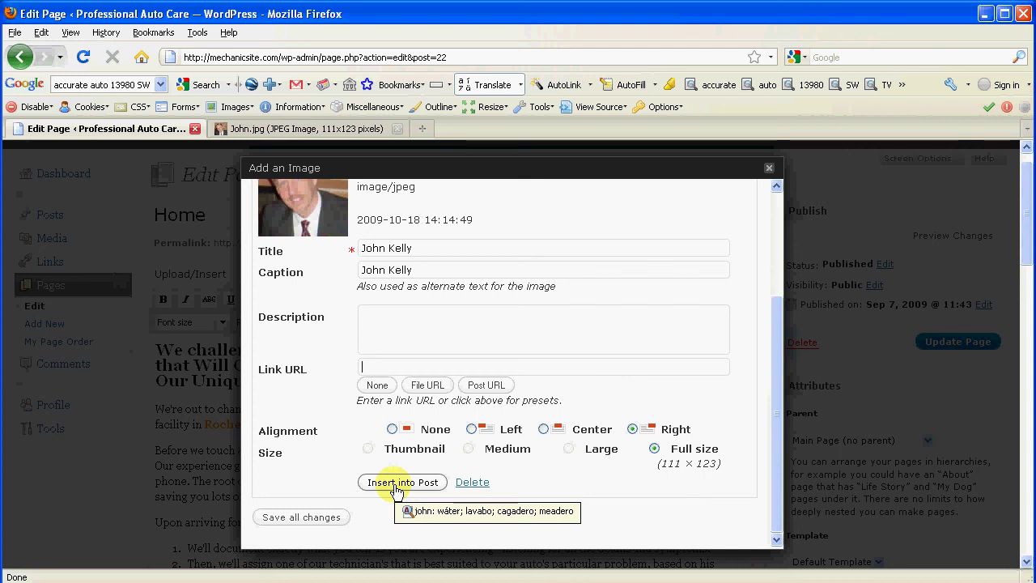
pyautogui.click(396, 486)
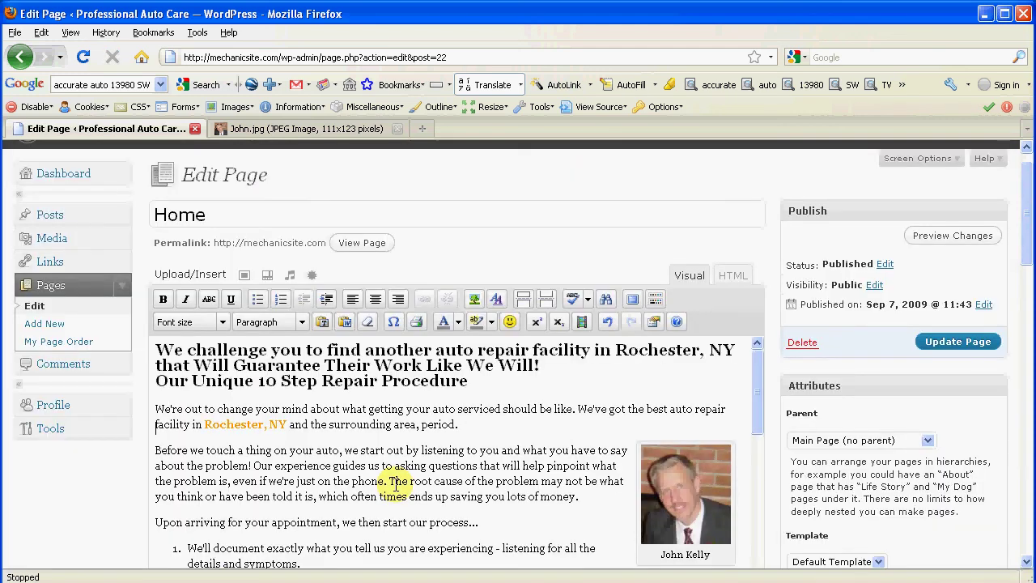
pyautogui.scroll(-2, 752, 407)
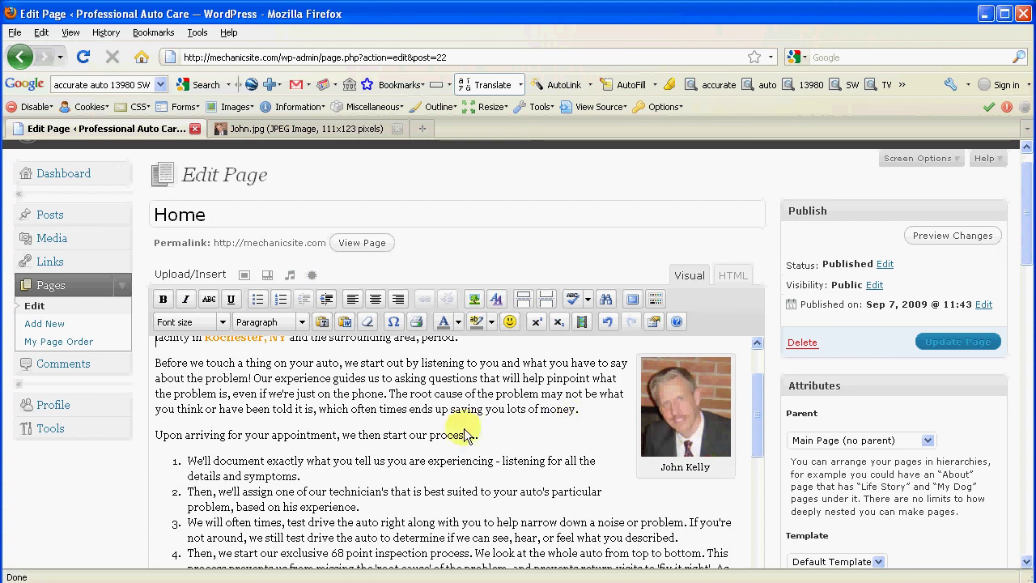
pyautogui.click(681, 427)
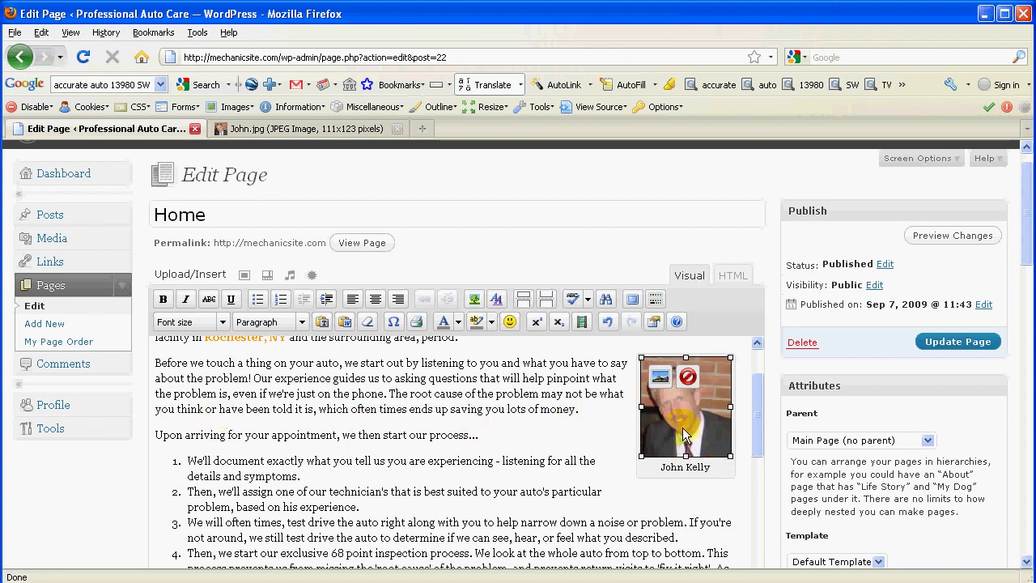
pyautogui.click(662, 380)
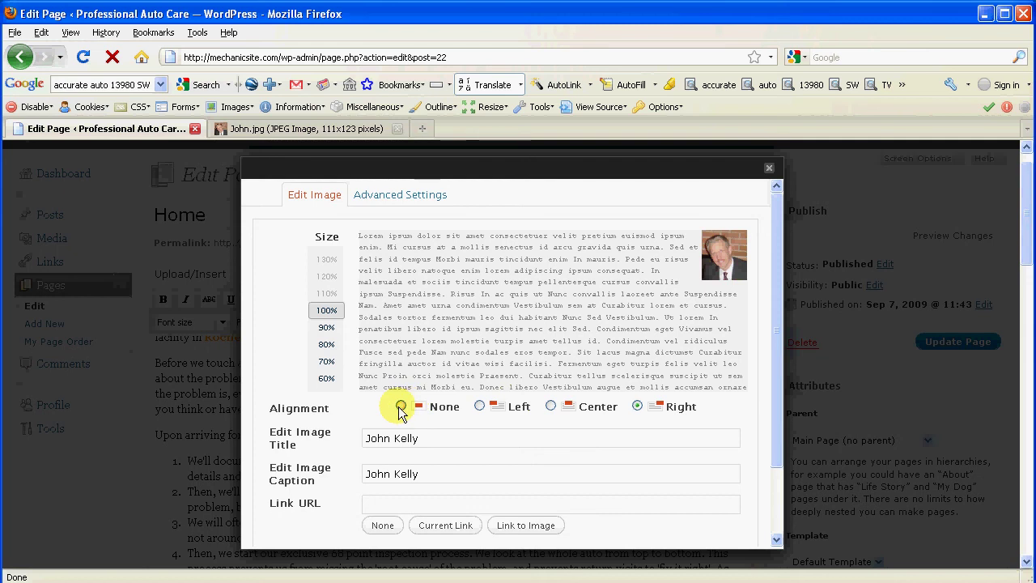
pyautogui.click(326, 327)
pyautogui.click(326, 314)
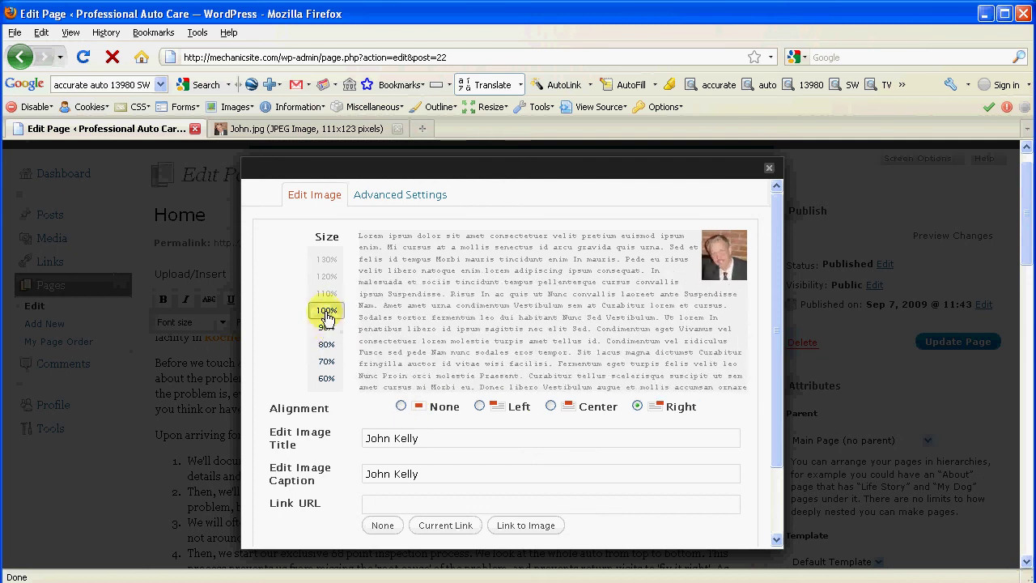
pyautogui.click(479, 407)
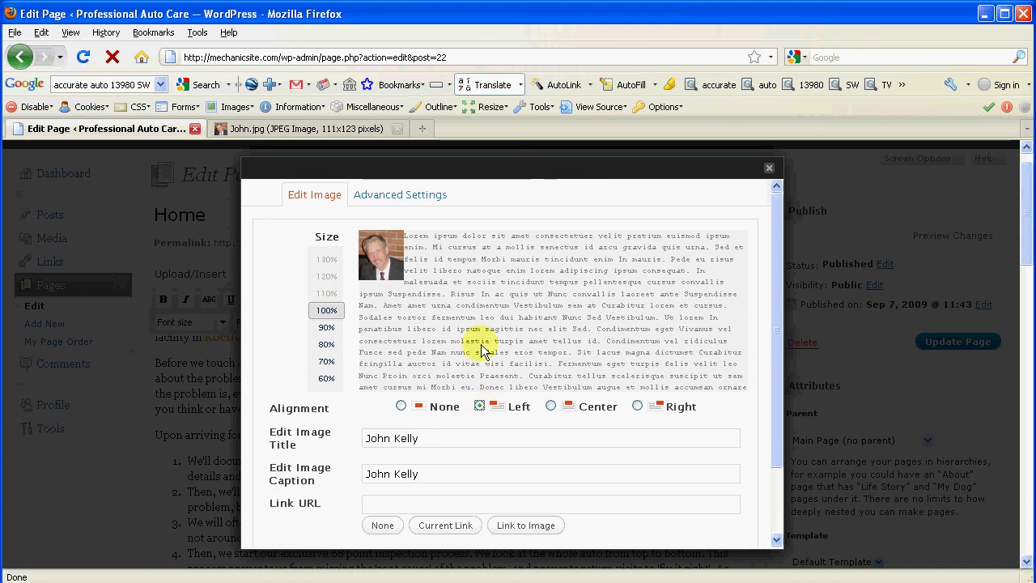
pyautogui.click(551, 406)
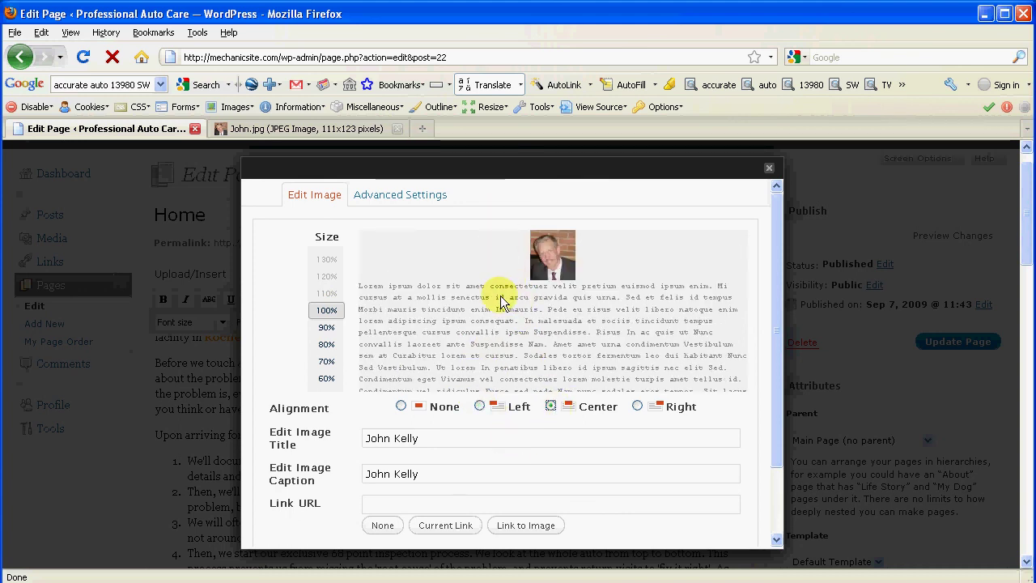
pyautogui.click(637, 406)
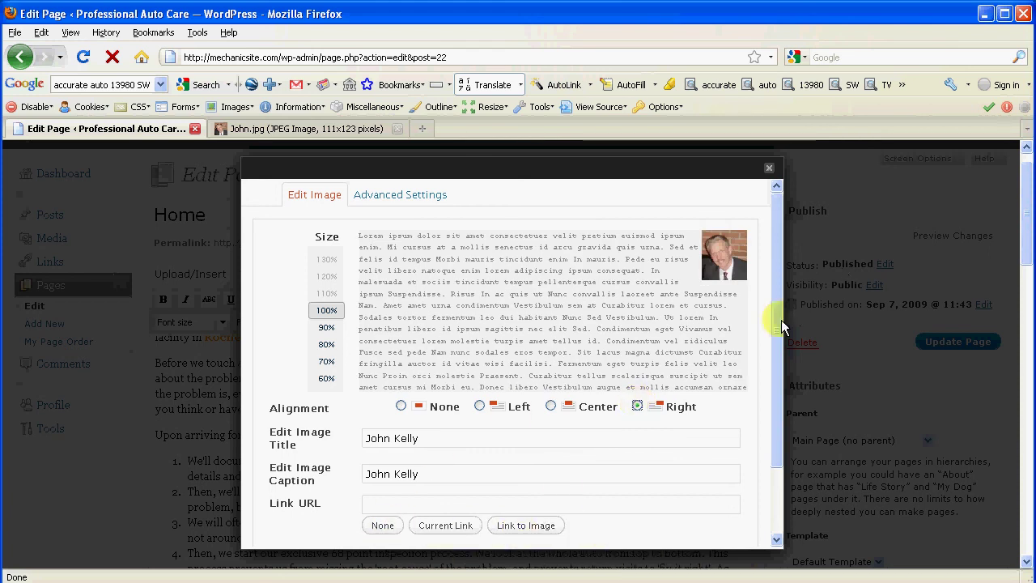
pyautogui.moveTo(777, 328); pyautogui.dragTo(769, 386)
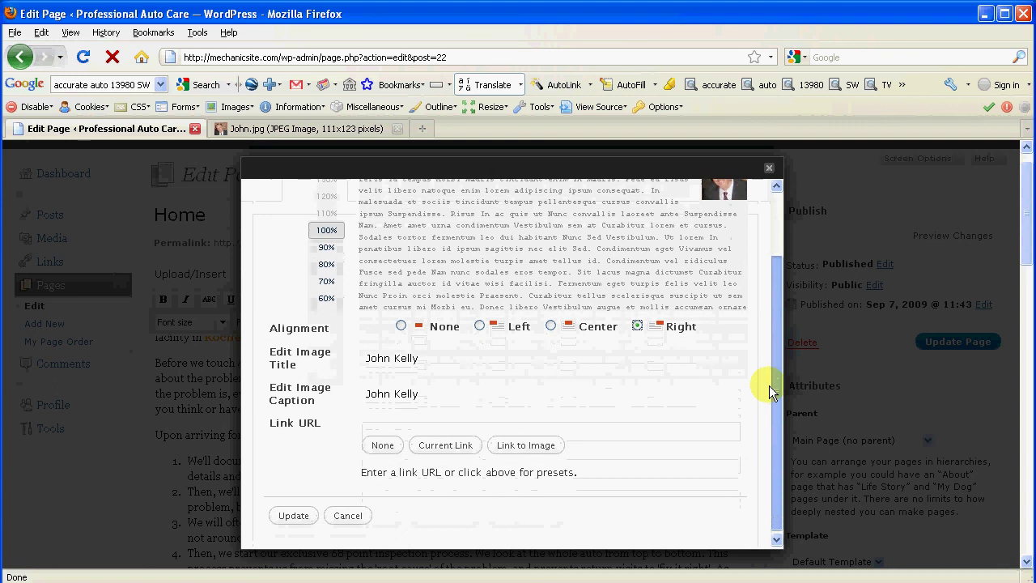
pyautogui.click(291, 515)
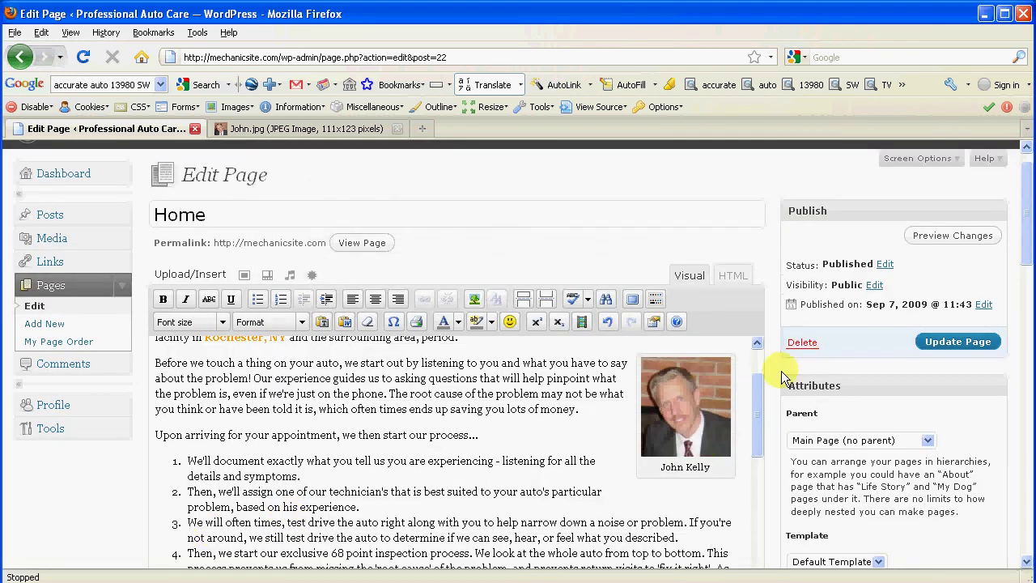
pyautogui.moveTo(756, 407); pyautogui.dragTo(762, 377)
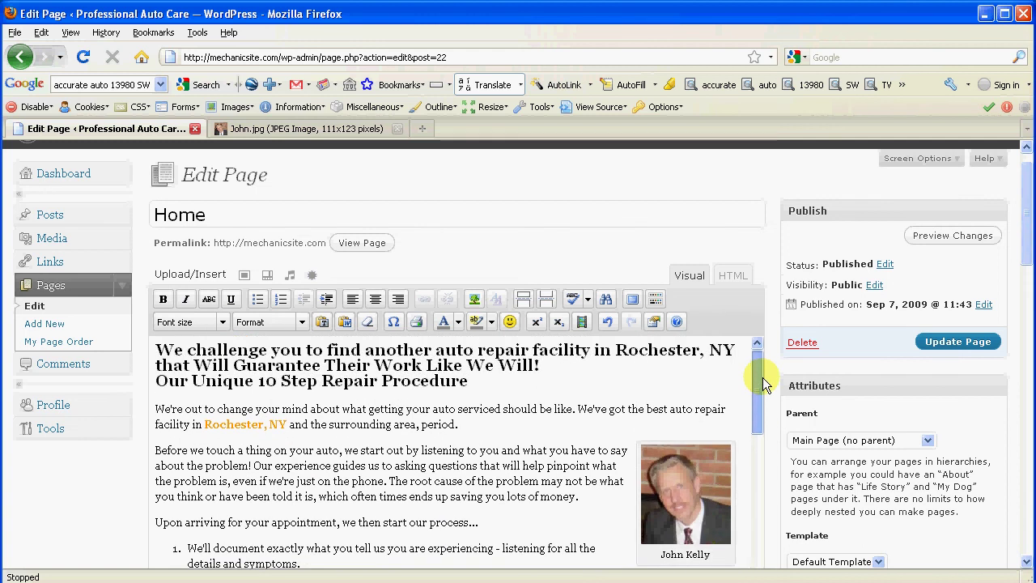
# - Preview the Home page and scroll to check the captioned John Kelly photo sits right-aligned
pyautogui.click(971, 236)
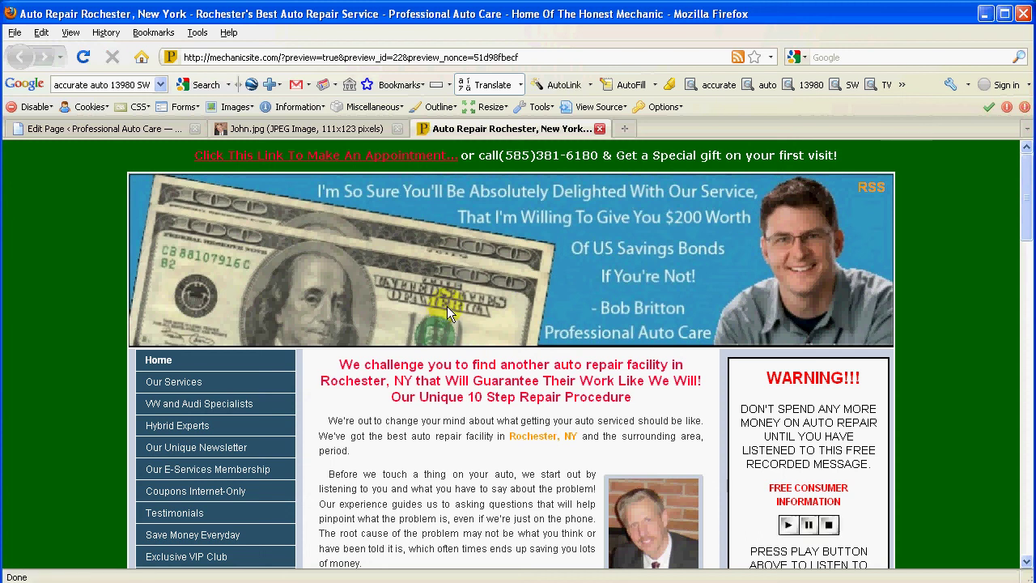
pyautogui.scroll(-2, 449, 306)
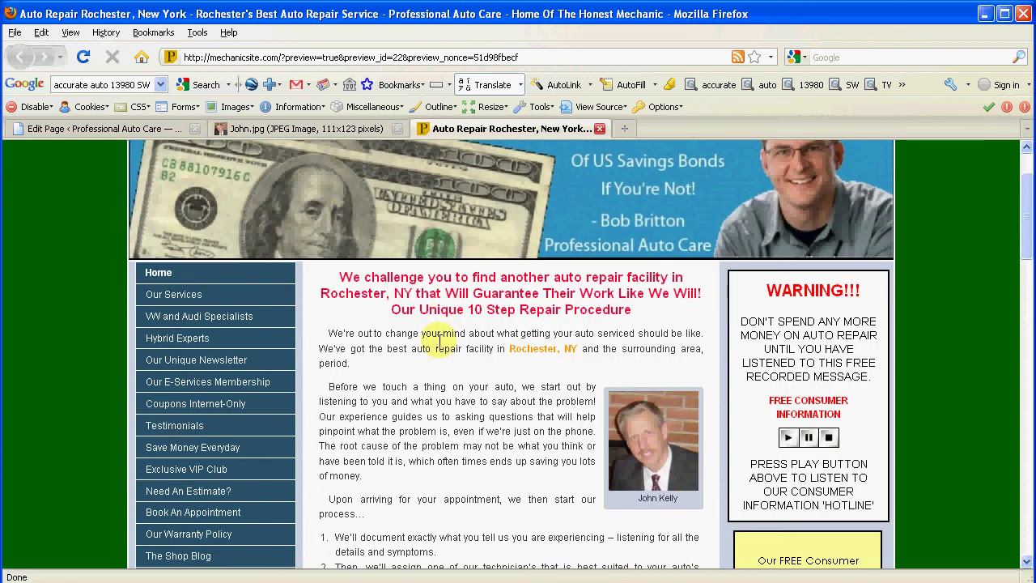
pyautogui.scroll(-2, 560, 380)
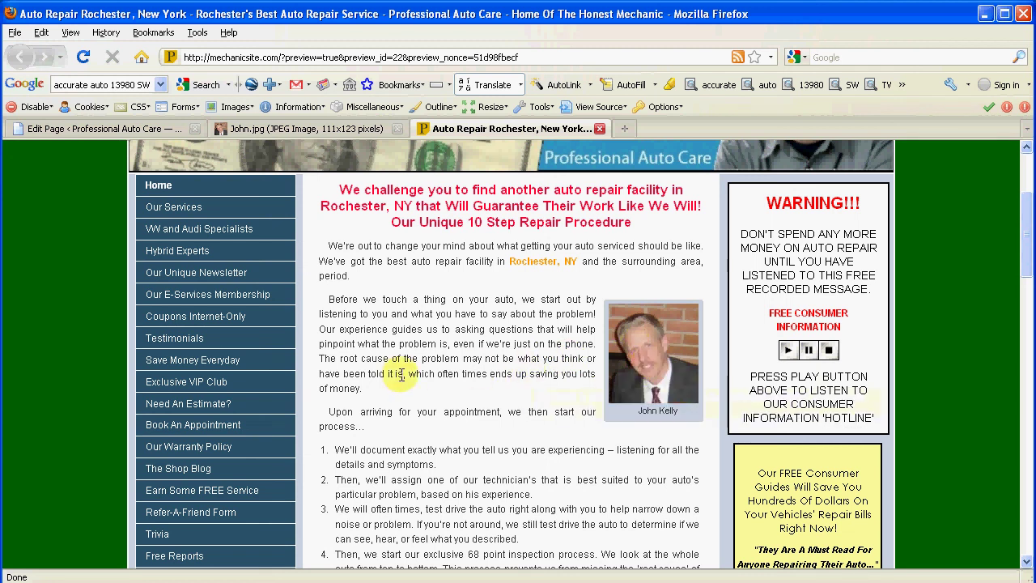
pyautogui.scroll(3, 421, 388)
pyautogui.scroll(-1, 429, 393)
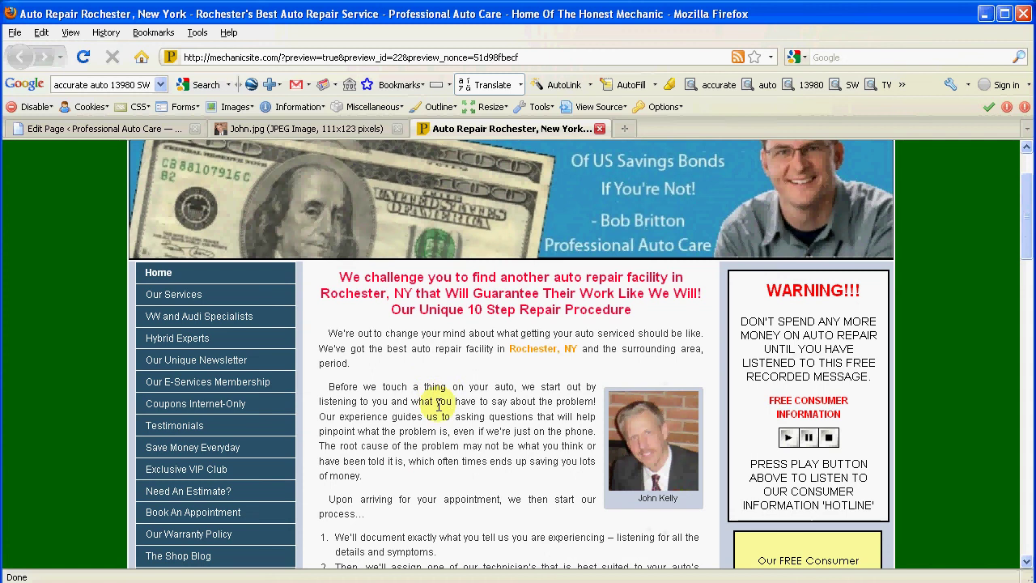
pyautogui.moveTo(438, 402)
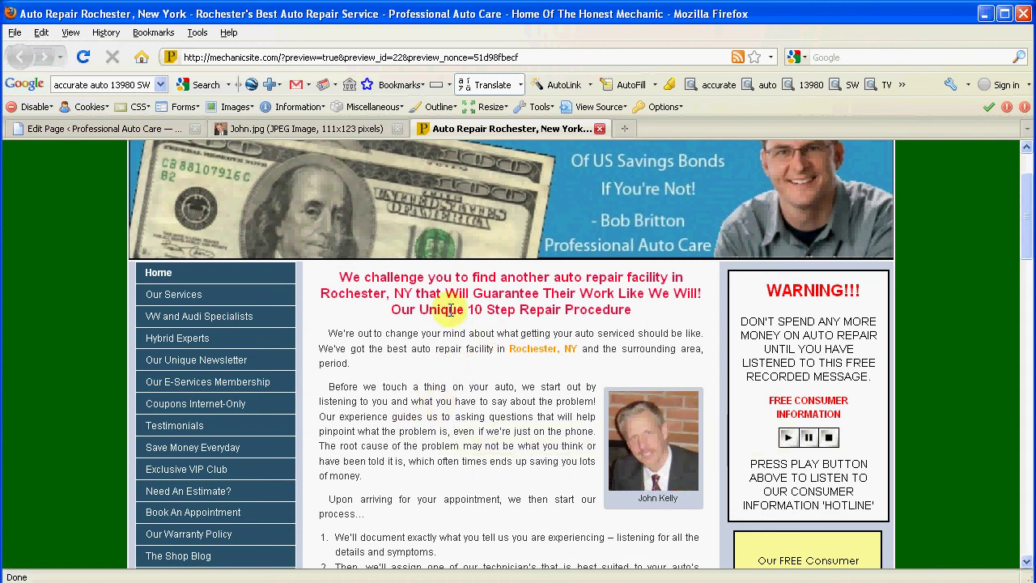
pyautogui.scroll(2, 451, 332)
pyautogui.scroll(-5, 559, 374)
pyautogui.scroll(5, 550, 379)
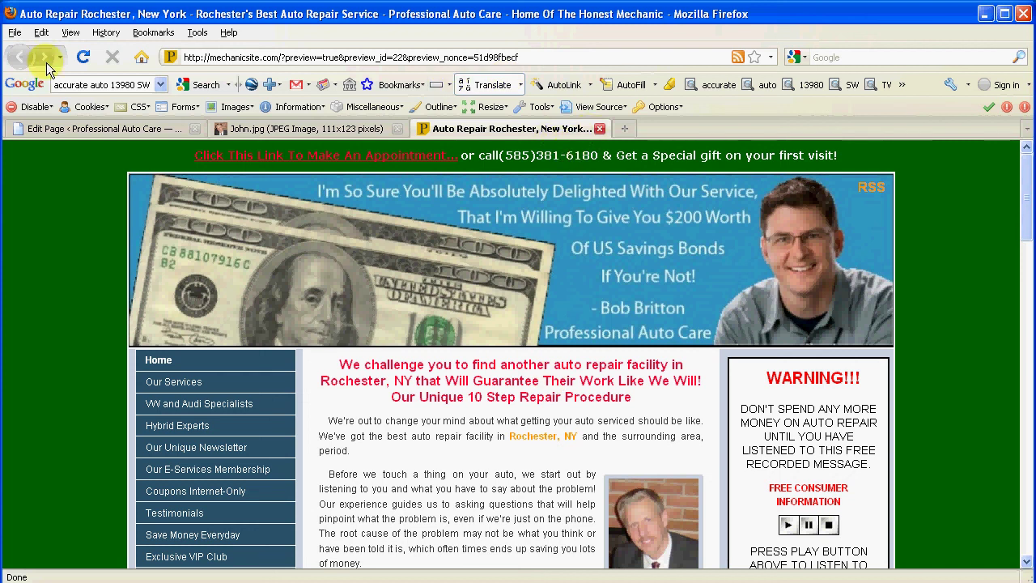
# - Close the Home page preview and scroll the editor to confirm the right-aligned captioned photo
pyautogui.click(599, 129)
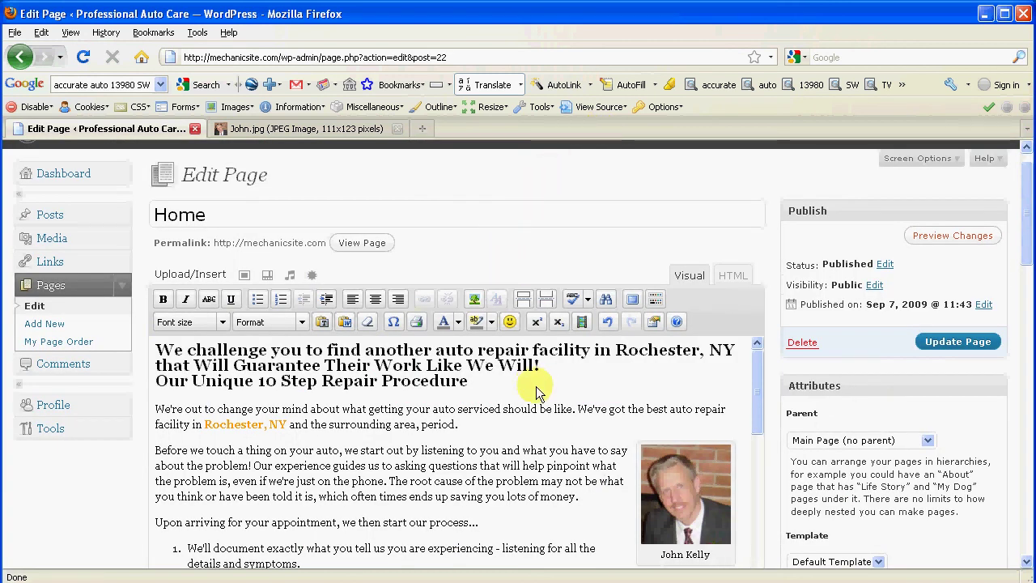
pyautogui.scroll(-2, 513, 477)
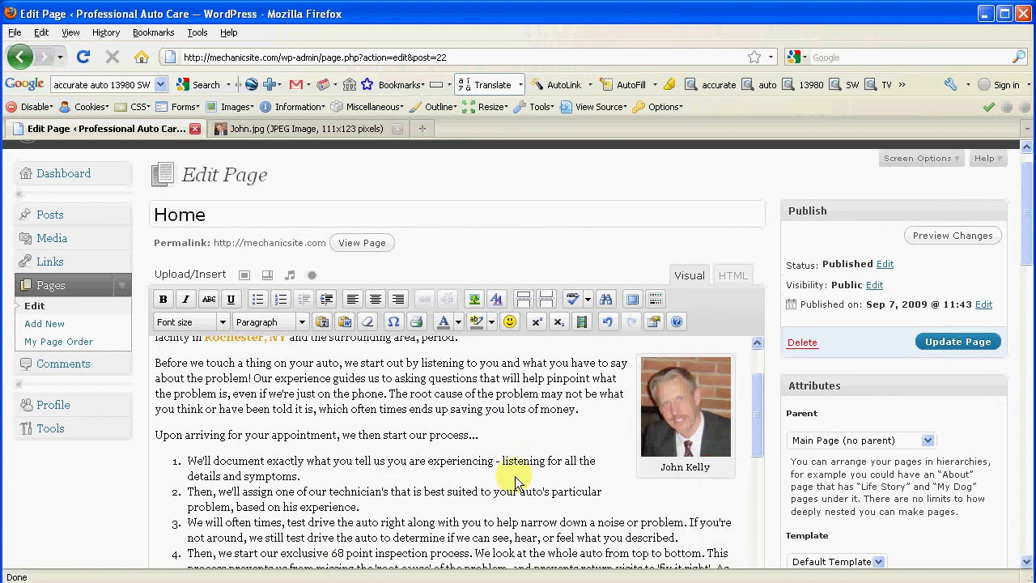
pyautogui.scroll(1, 518, 465)
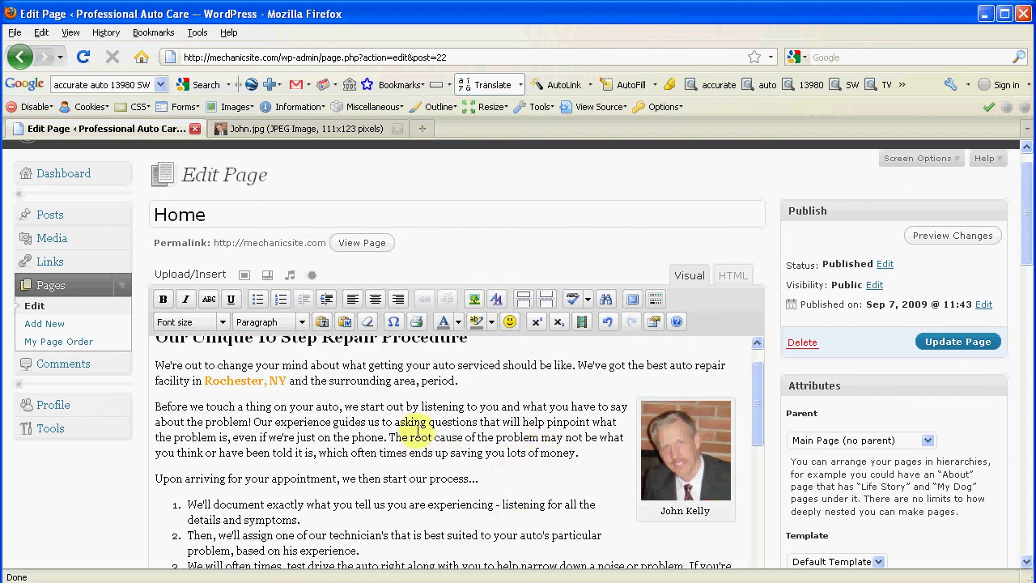
pyautogui.scroll(1, 411, 429)
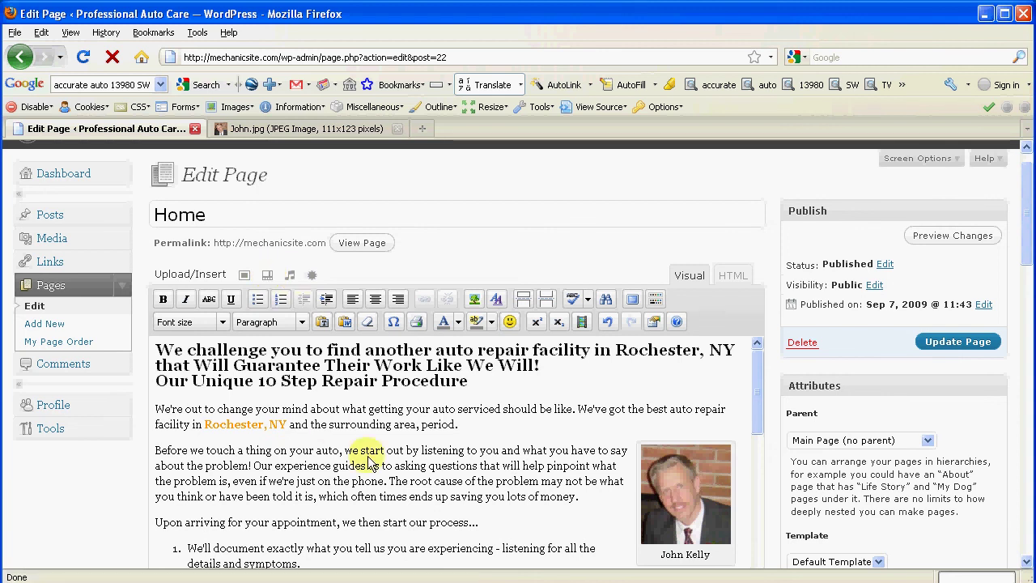
pyautogui.moveTo(368, 453)
pyautogui.scroll(-1, 368, 453)
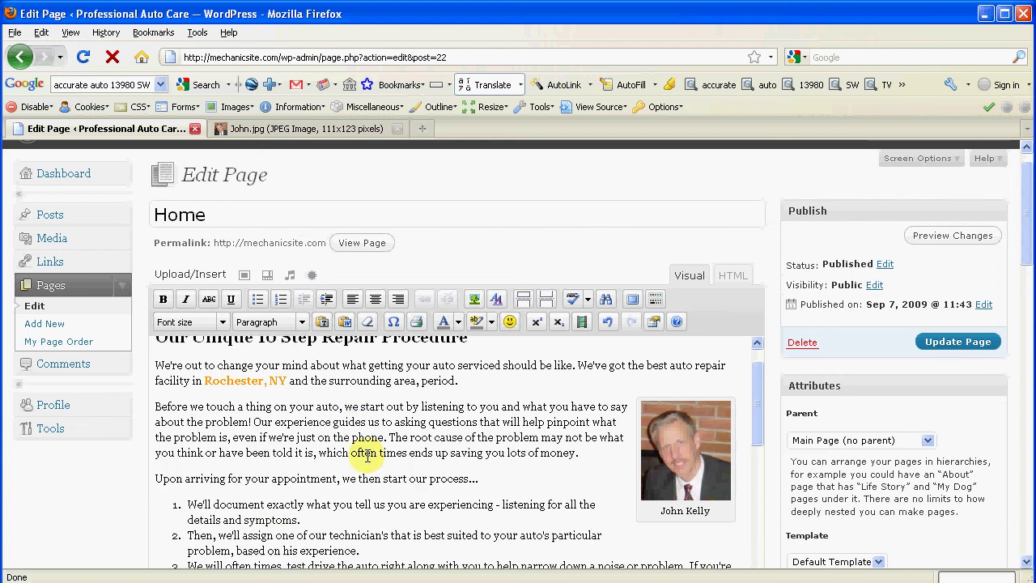